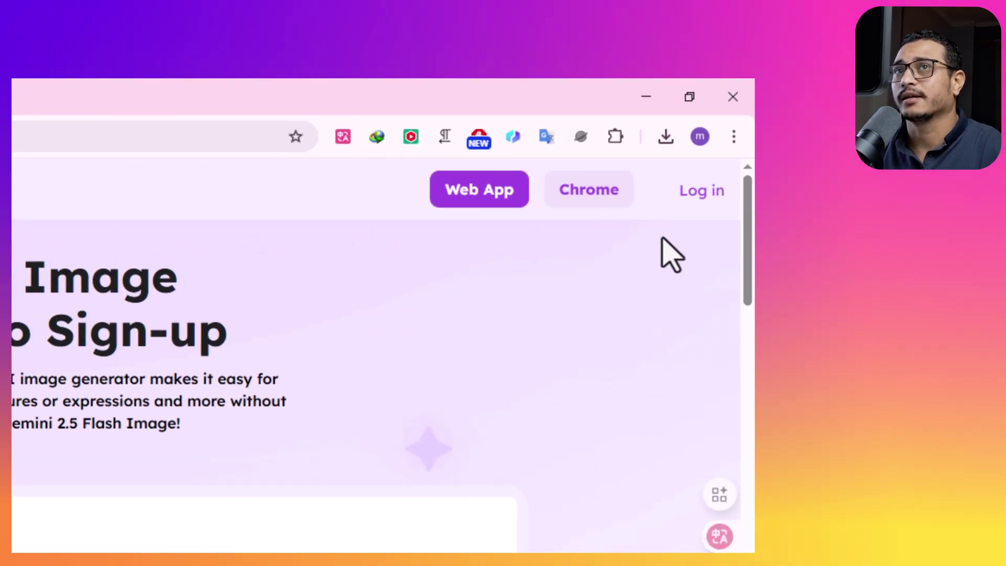
Sign in to EaseMate AI with a Google account
{"action": "left_click", "coordinate": [700, 205]}
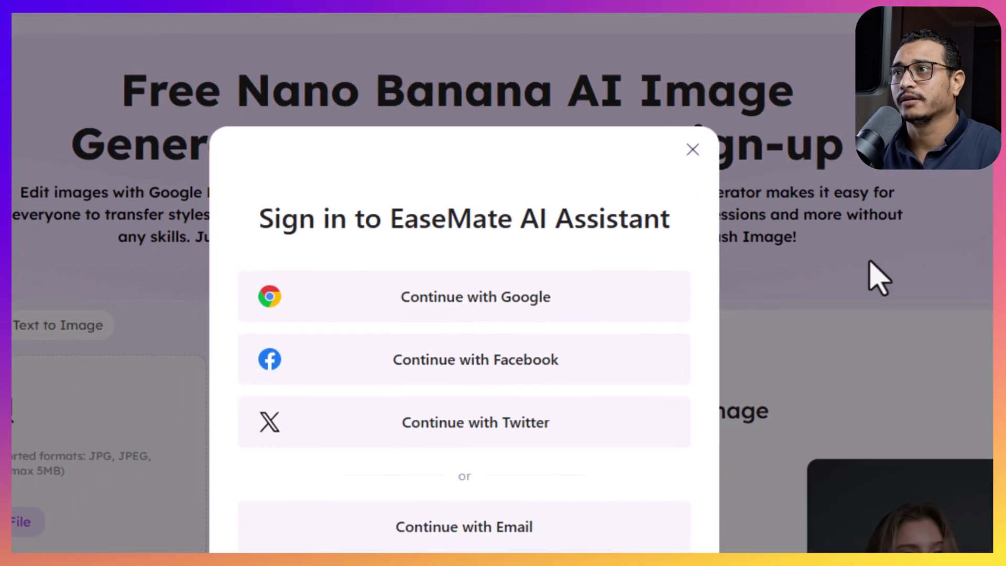
{"action": "left_click", "coordinate": [432, 298]}
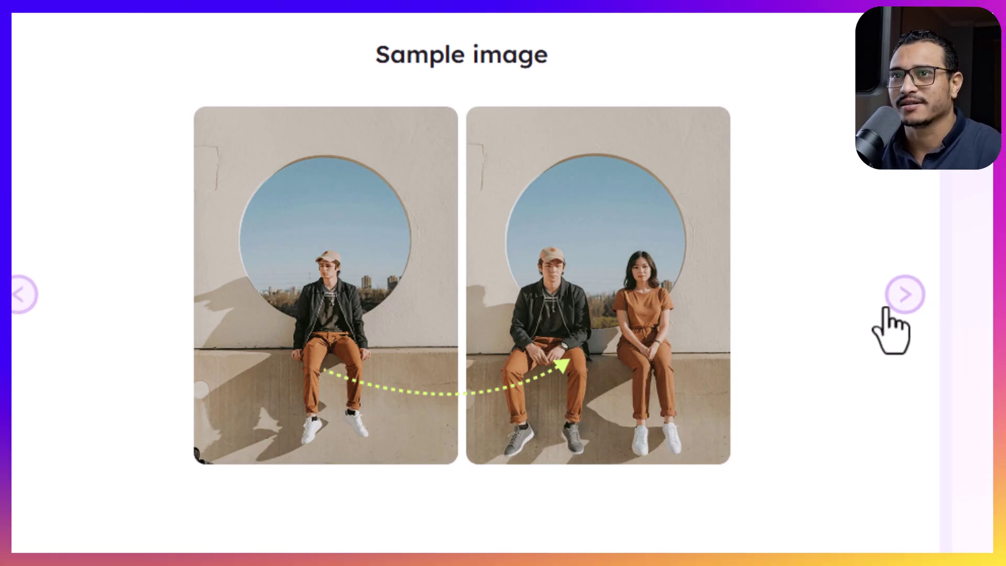
Browse forward through three of the carousel's sample edits
{"action": "left_click", "coordinate": [904, 295]}
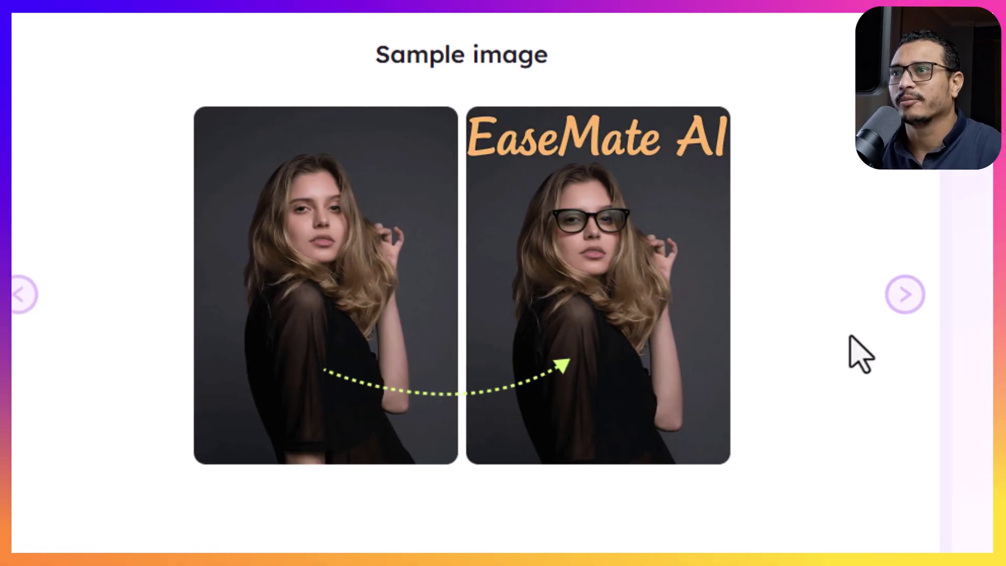
{"action": "left_click", "coordinate": [913, 288]}
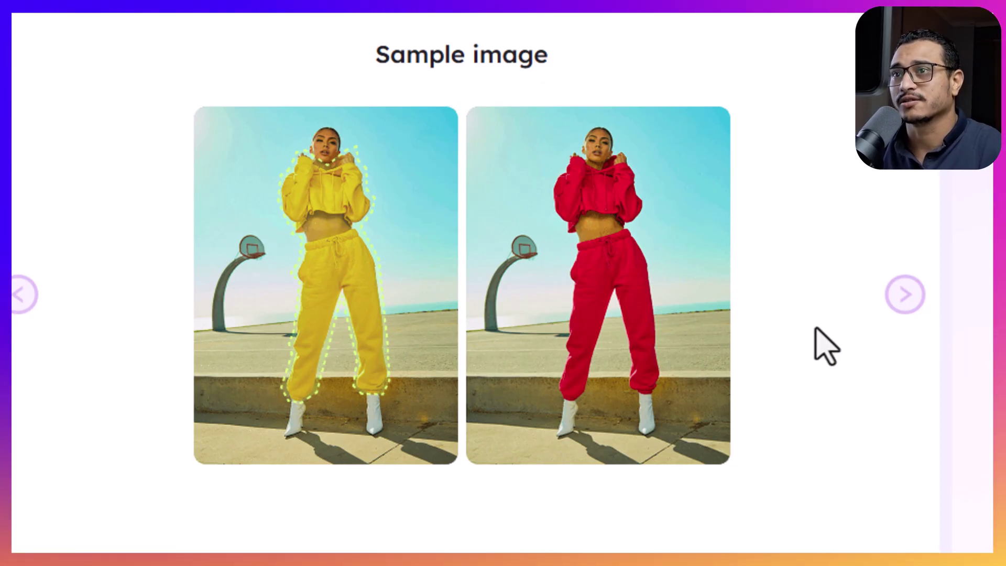
{"action": "left_click", "coordinate": [906, 299]}
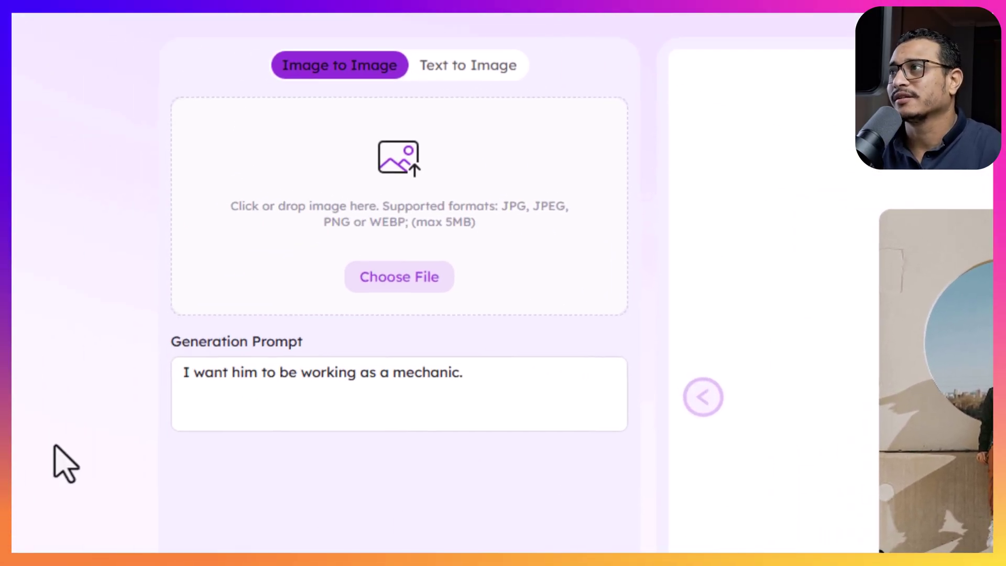
{"action": "scroll", "coordinate": [204, 69], "scroll_direction": "up", "scroll_amount": 2}
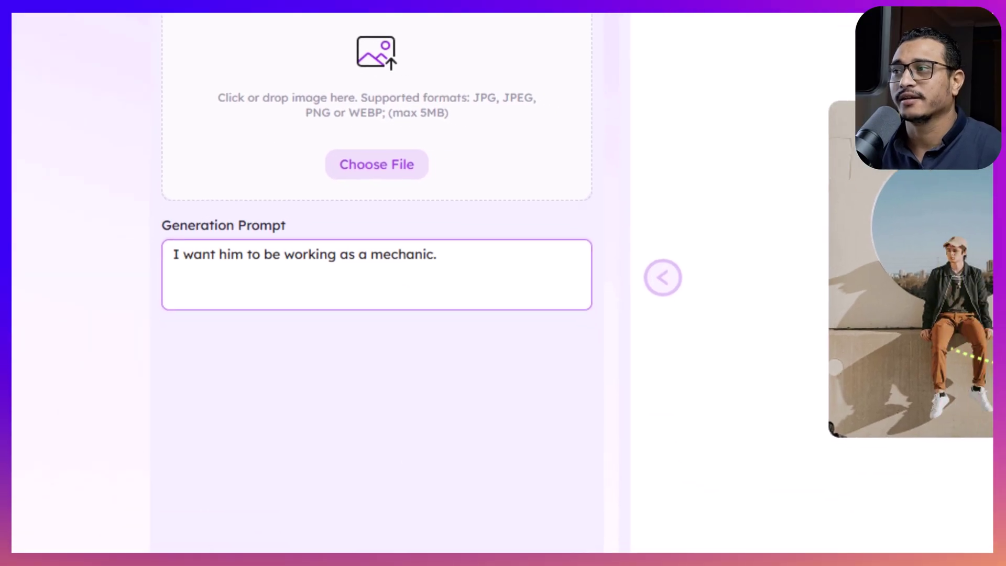
Check the Models and Output Format lists, keeping Nano Banana and JPEG
{"action": "left_click", "coordinate": [242, 480]}
{"action": "scroll", "coordinate": [239, 485], "scroll_direction": "down", "scroll_amount": 2}
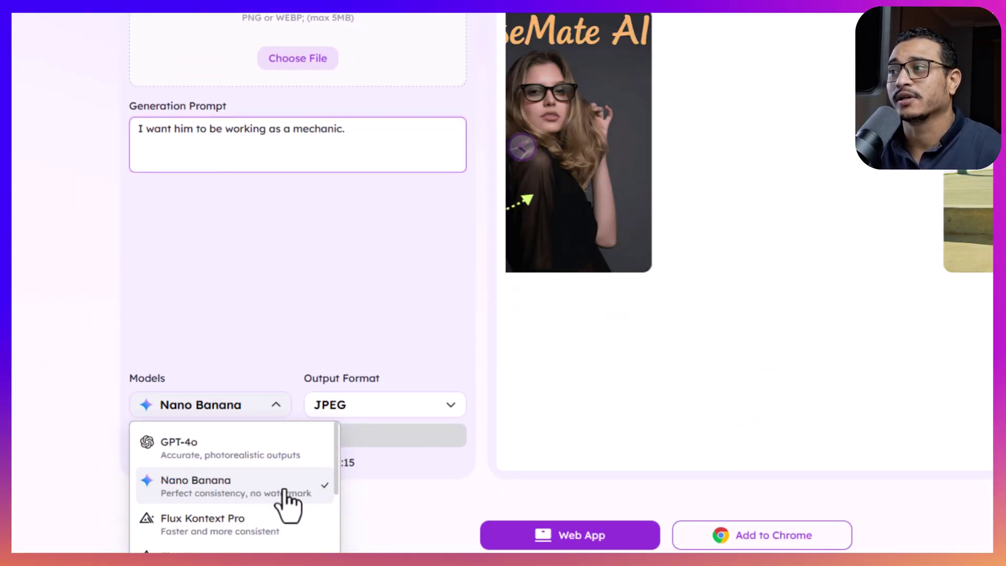
{"action": "scroll", "coordinate": [371, 502], "scroll_direction": "up", "scroll_amount": 2}
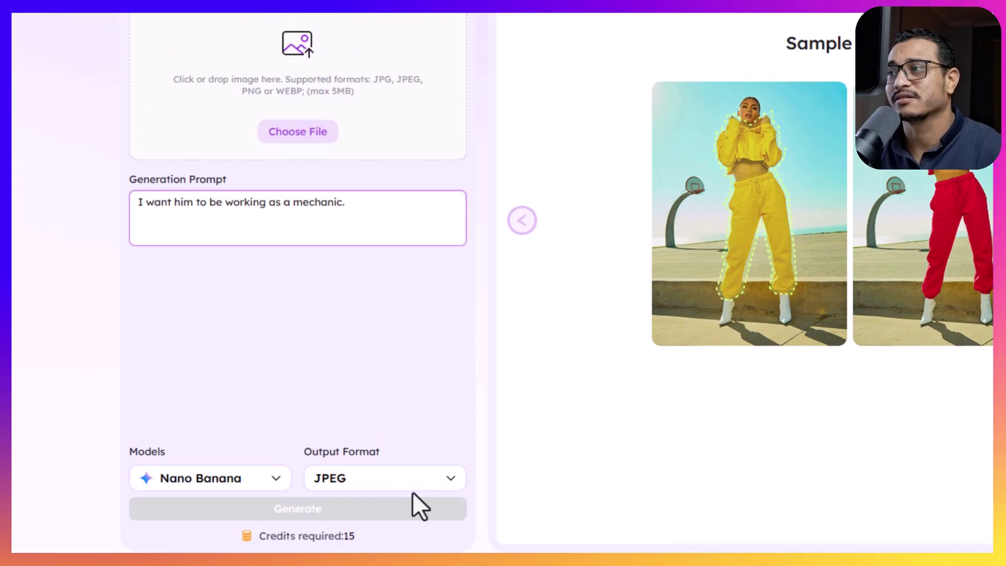
{"action": "left_click", "coordinate": [401, 480]}
{"action": "left_click", "coordinate": [299, 411]}
{"action": "scroll", "coordinate": [302, 414], "scroll_direction": "up", "scroll_amount": 4}
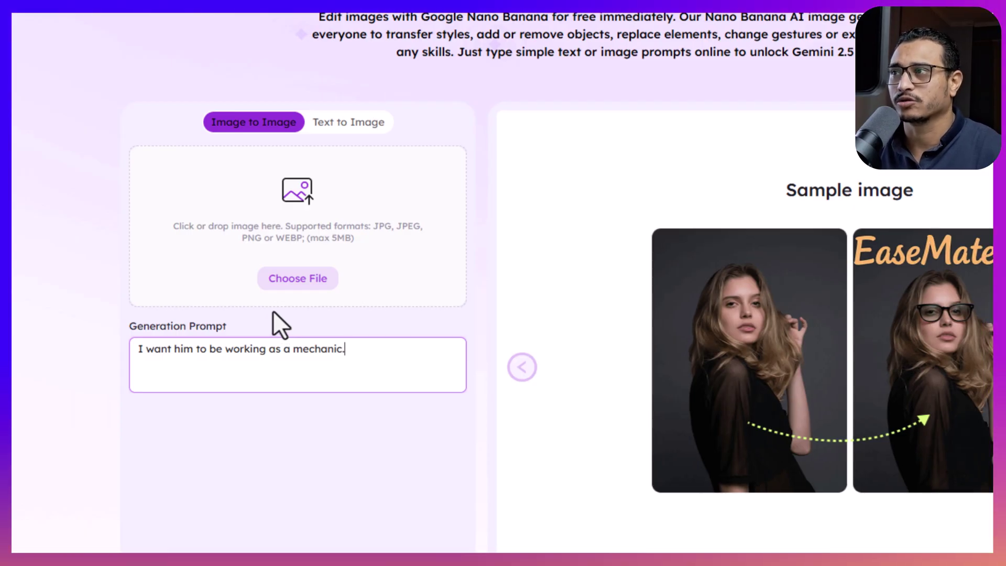
Upload the man's portrait as the source image and clear the old mechanic prompt
{"action": "left_click", "coordinate": [284, 291]}
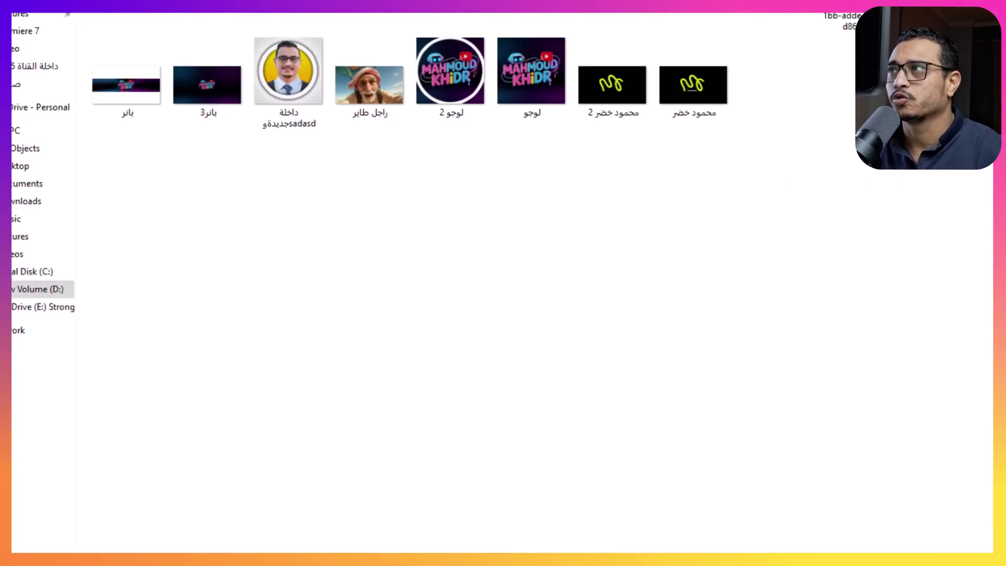
{"action": "left_click", "coordinate": [948, 510]}
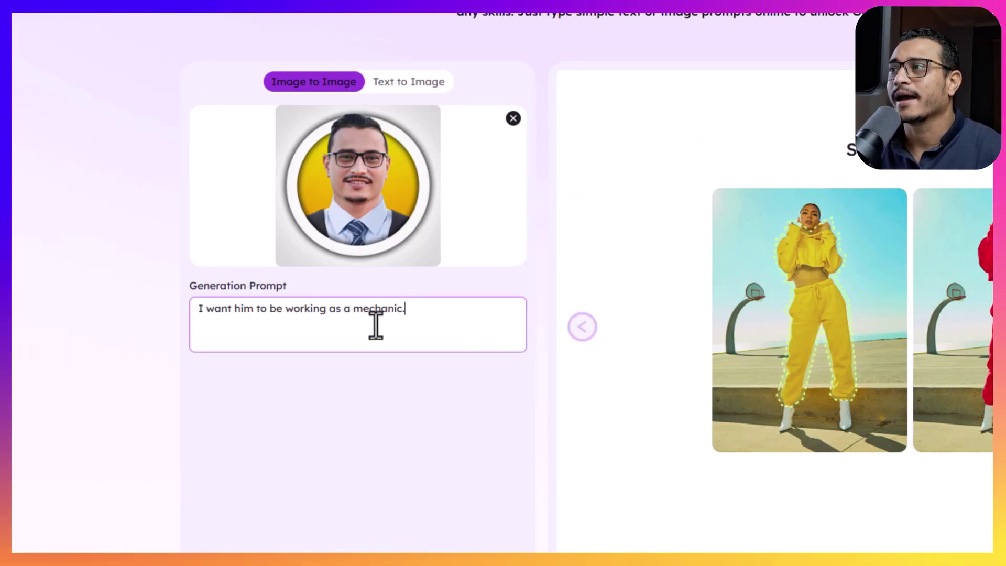
{"action": "left_click", "coordinate": [410, 312]}
{"action": "key", "text": "ctrl+a"}
{"action": "key", "text": "BackSpace"}
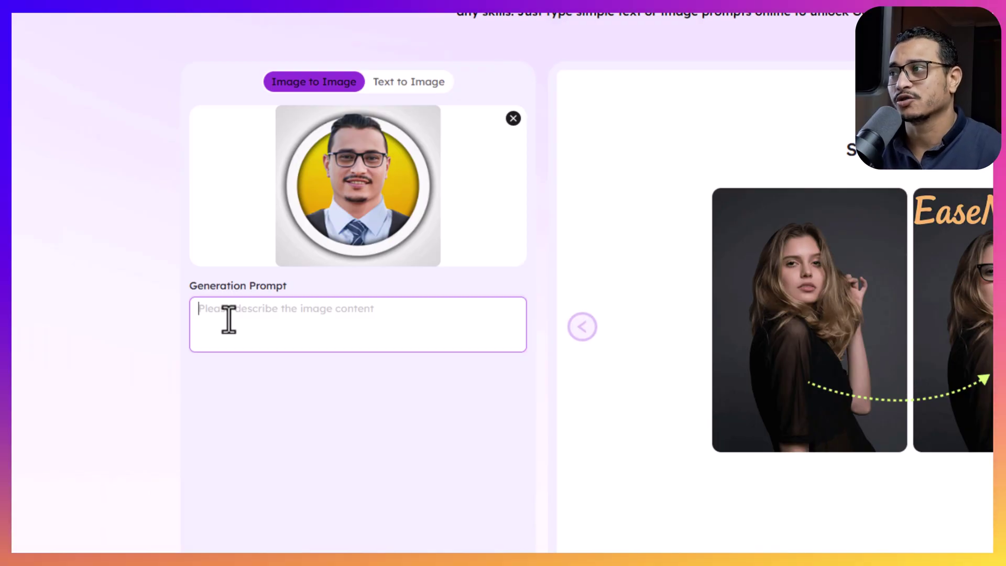
{"action": "scroll", "coordinate": [237, 346], "scroll_direction": "up", "scroll_amount": 1}
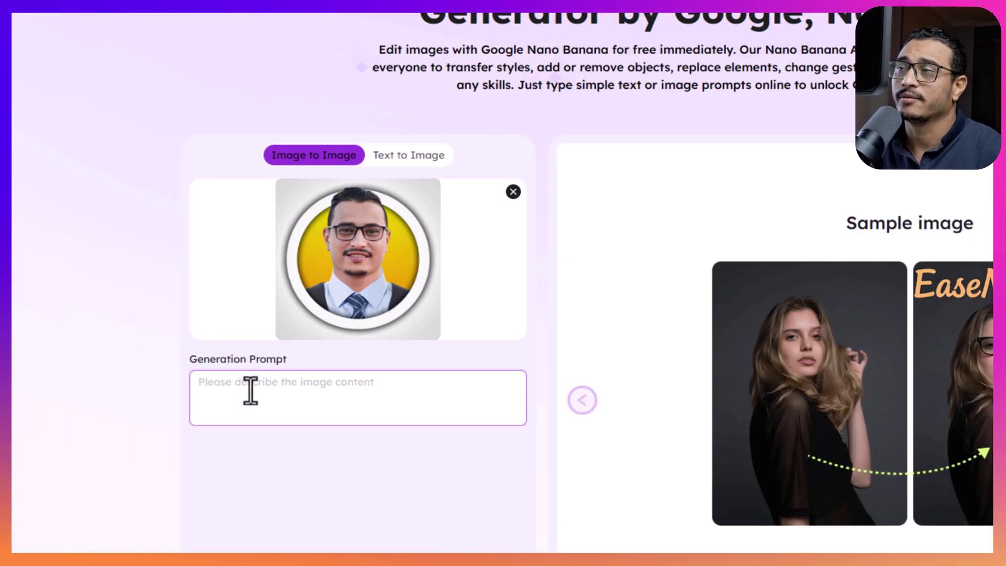
{"action": "scroll", "coordinate": [225, 395], "scroll_direction": "up", "scroll_amount": 3}
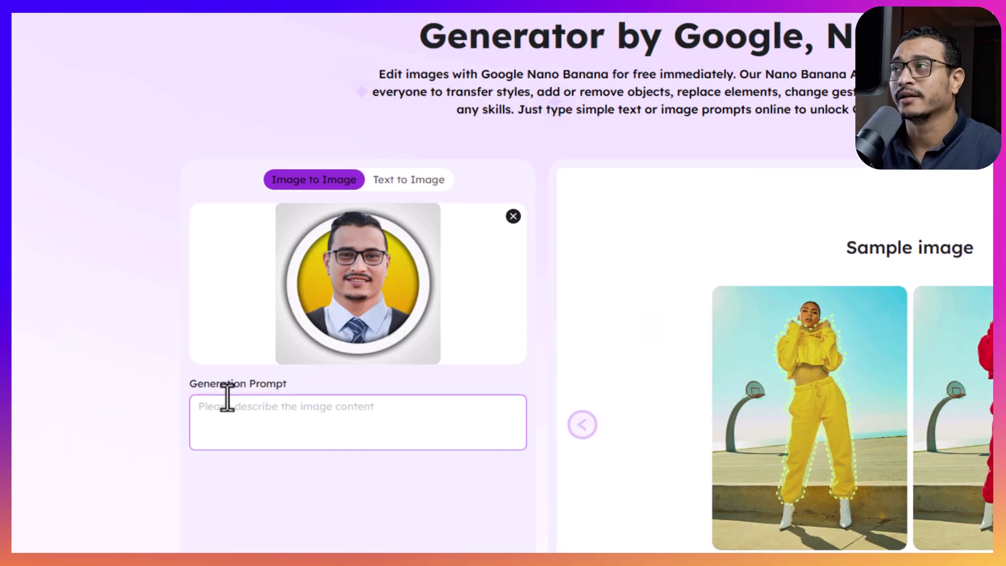
{"action": "mouse_move", "coordinate": [187, 35]}
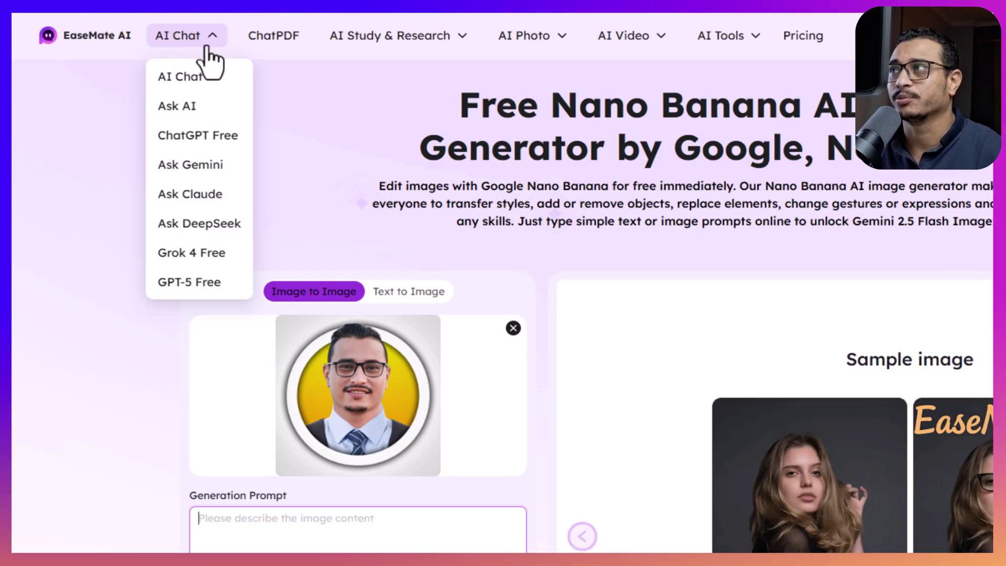
Open AI Chat in a new tab and paste in the Arabic café request
{"action": "right_click", "coordinate": [190, 75]}
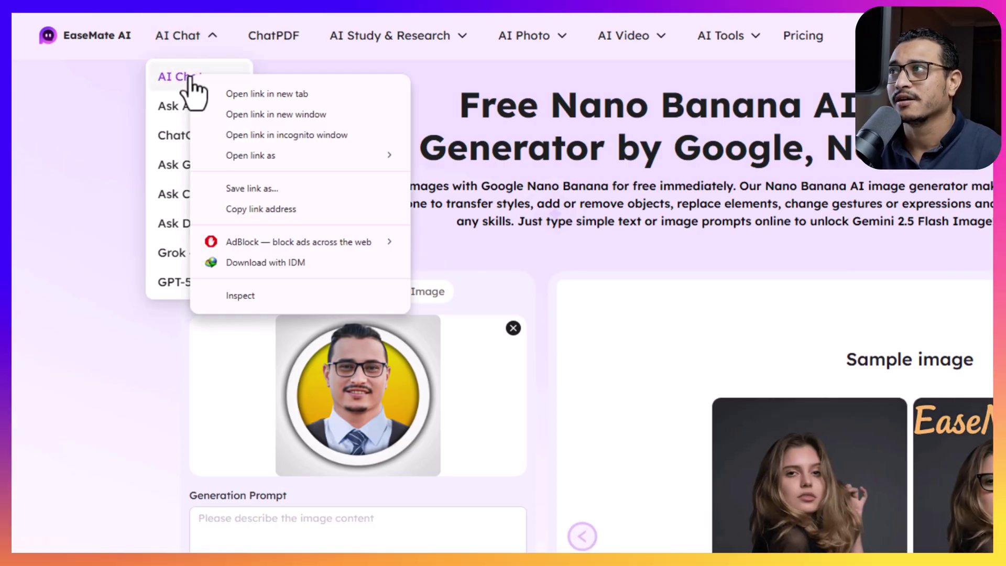
{"action": "left_click", "coordinate": [233, 89]}
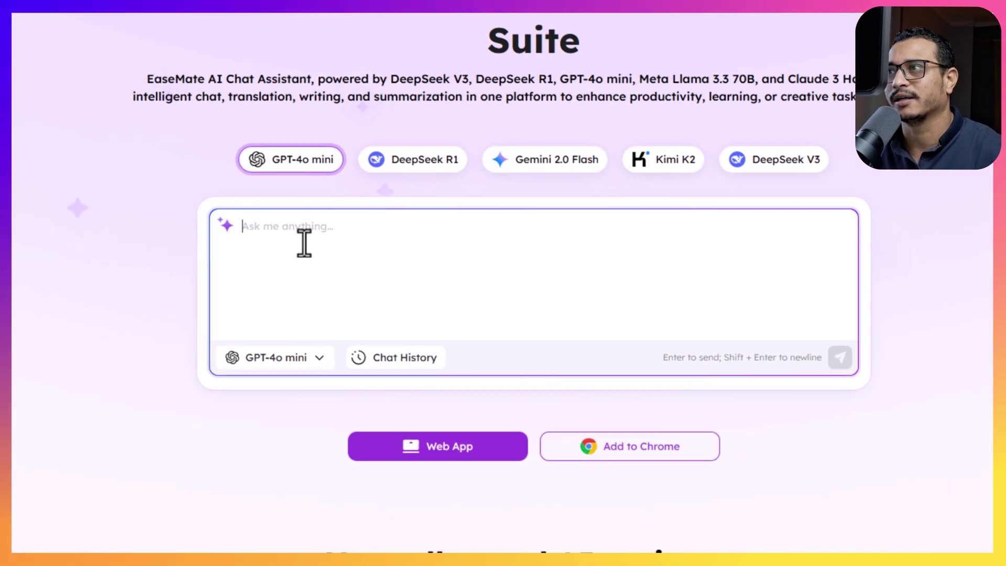
{"action": "key", "text": "ctrl+v"}
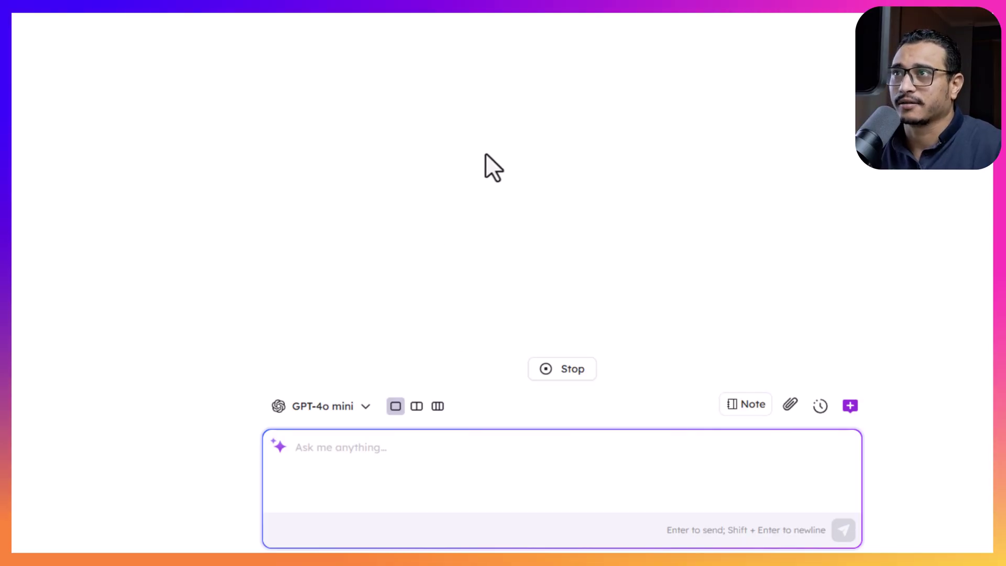
Copy the English café prompt from the chat reply and return to the generator
{"action": "triple_click", "coordinate": [512, 123]}
{"action": "right_click", "coordinate": [514, 121]}
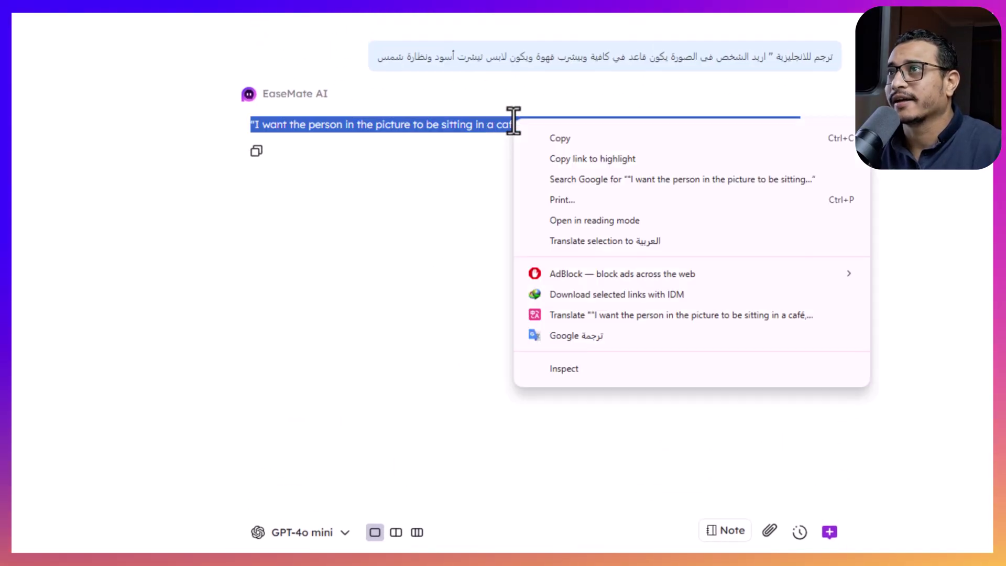
{"action": "left_click", "coordinate": [557, 141]}
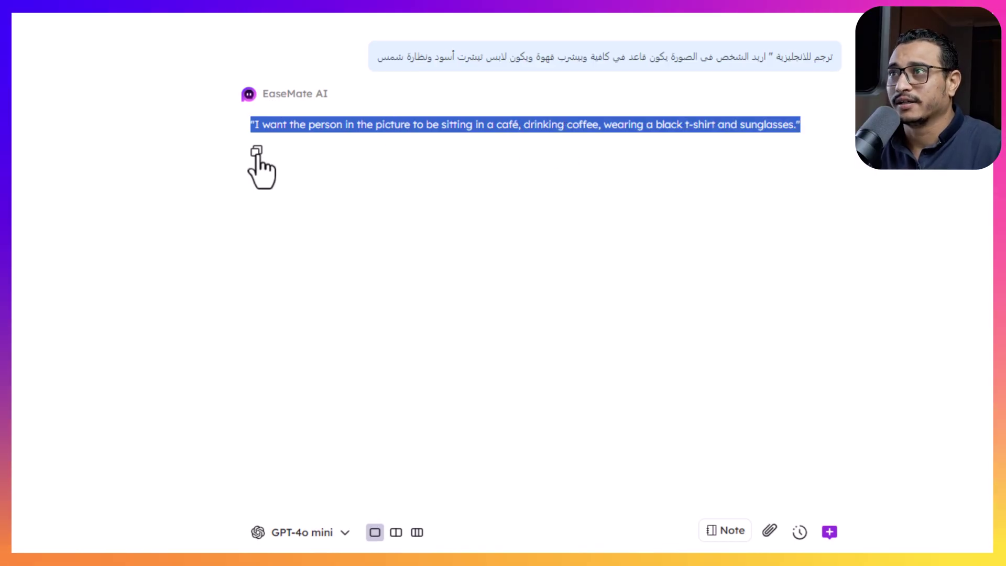
{"action": "left_click", "coordinate": [127, 16]}
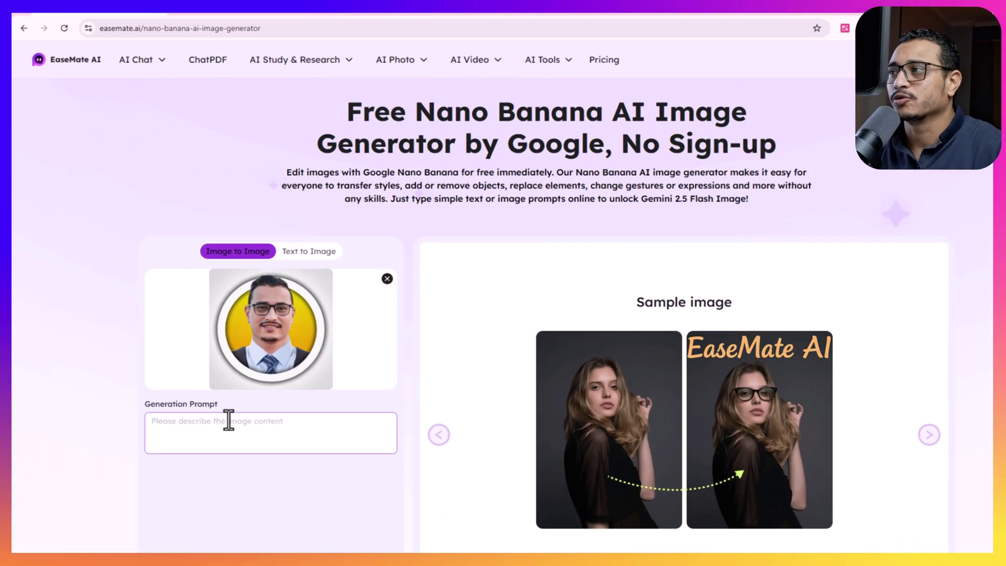
Paste the café prompt, generate the coffee, black t-shirt and sunglasses image, and preview it
{"action": "right_click", "coordinate": [292, 391]}
{"action": "left_click", "coordinate": [352, 167]}
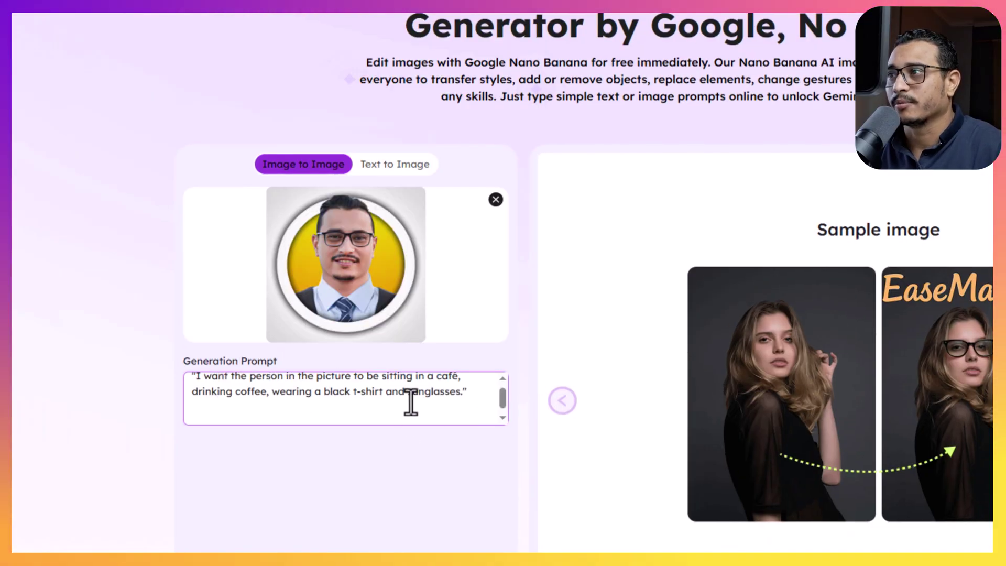
{"action": "scroll", "coordinate": [115, 385], "scroll_direction": "down", "scroll_amount": 4}
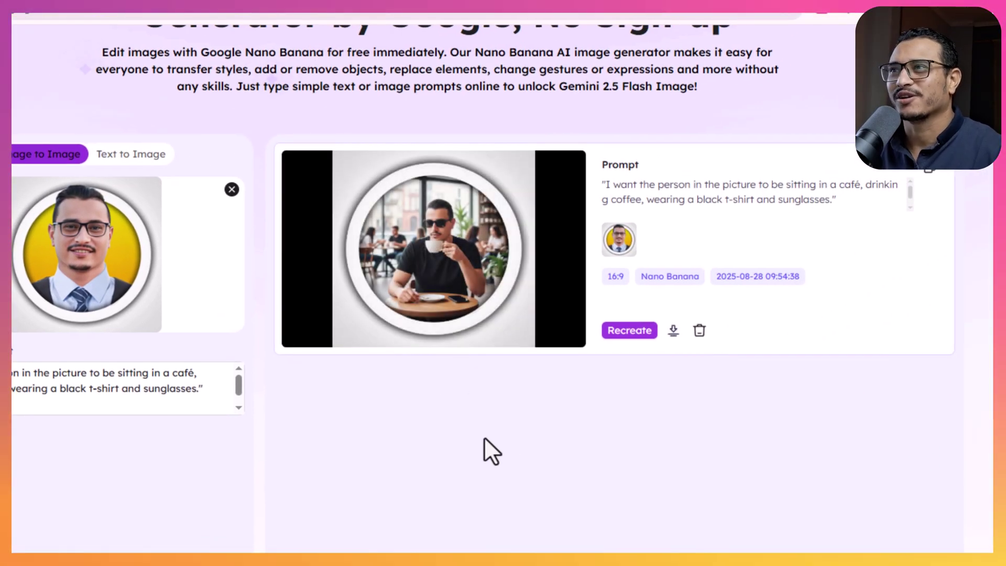
{"action": "left_click", "coordinate": [449, 274]}
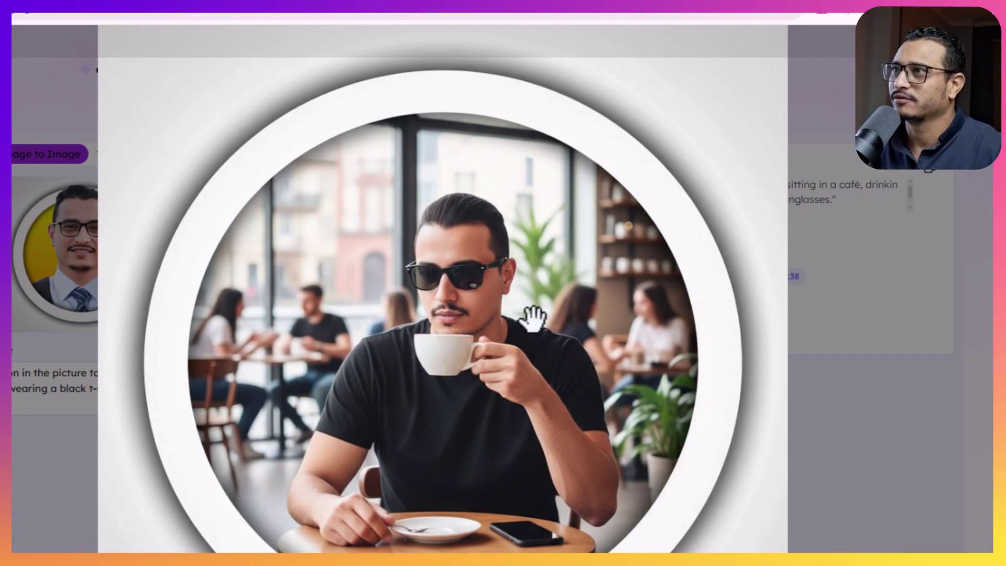
{"action": "left_click", "coordinate": [838, 319]}
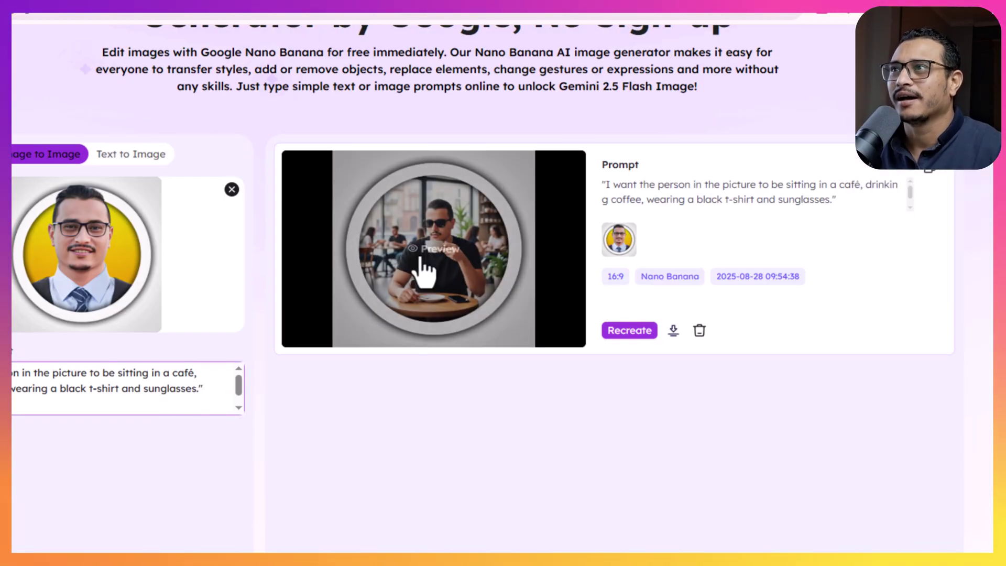
Replace the portrait source with the café image and enter the Arabic 'full image without circles' prompt
{"action": "left_click", "coordinate": [232, 190]}
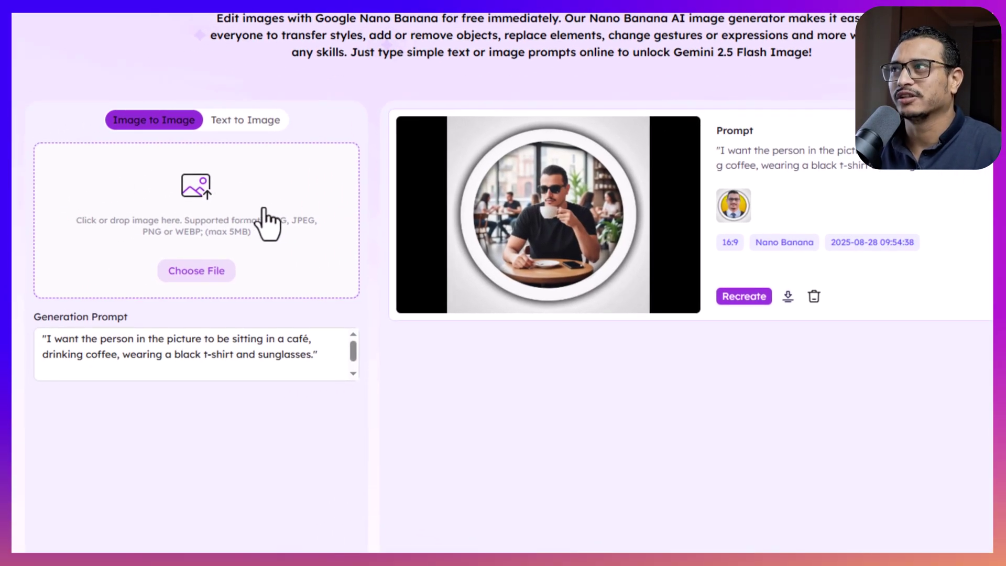
{"action": "left_click", "coordinate": [202, 215]}
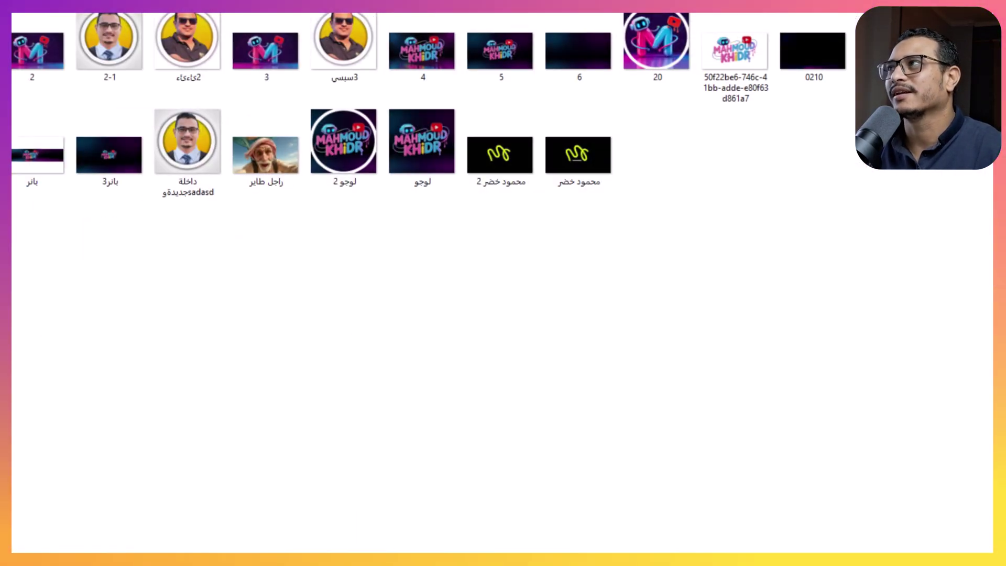
{"action": "left_click", "coordinate": [18, 69]}
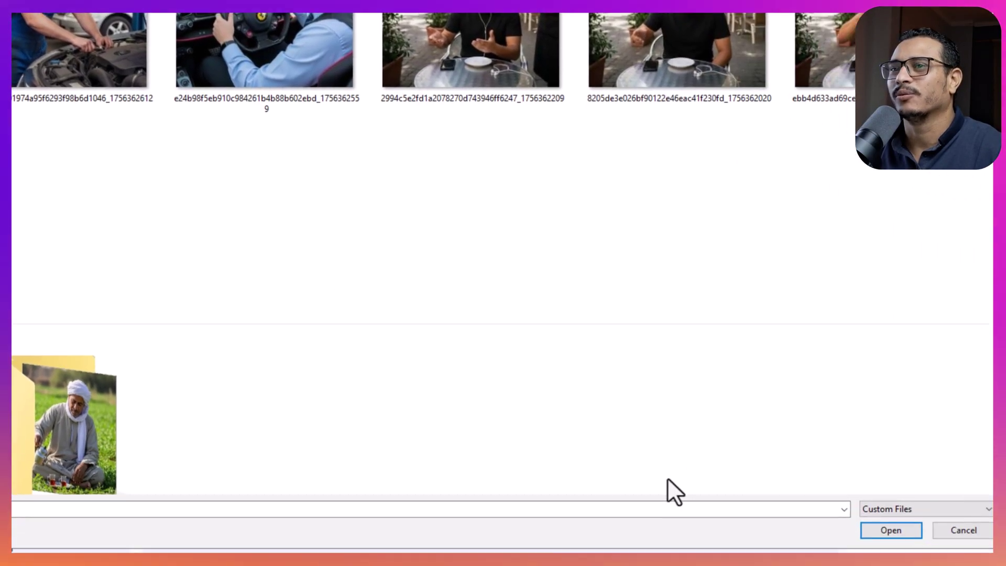
{"action": "left_click", "coordinate": [858, 517]}
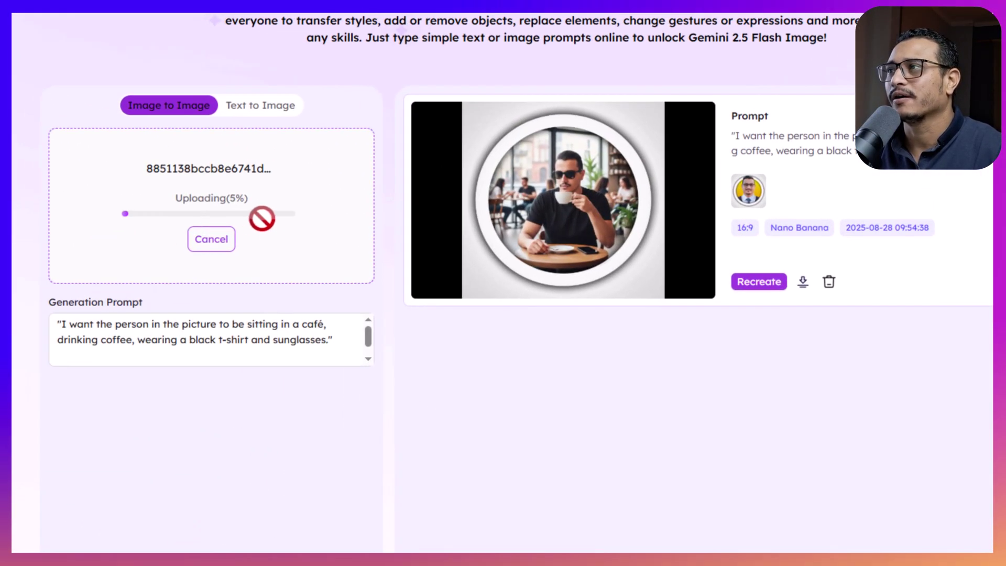
{"action": "triple_click", "coordinate": [189, 344]}
{"action": "type", "text": "انا محتاج الصورة كاملة بدون دوائر"}
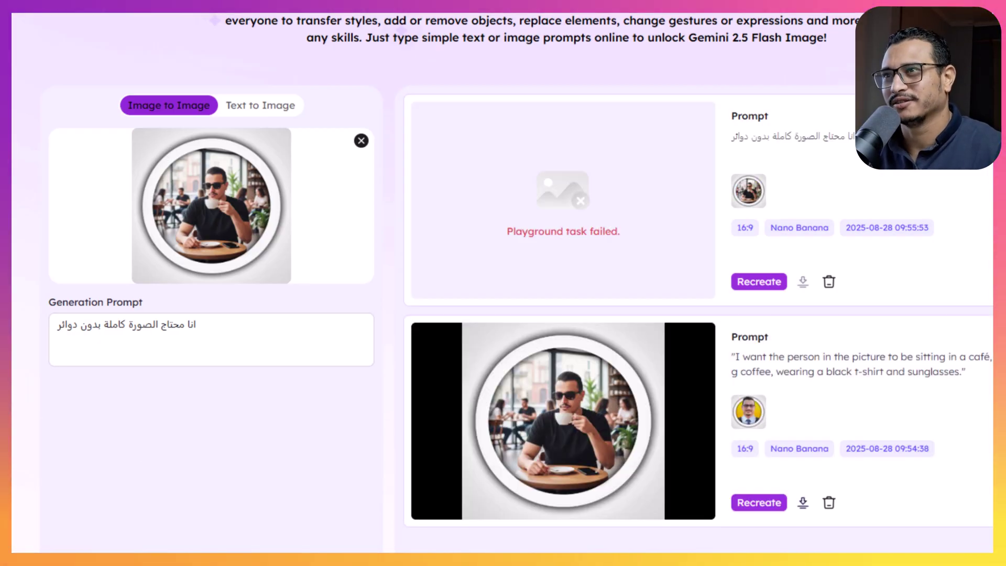
Swap in the prompt 'I need the complete picture without circles.' and preview the circle-free result
{"action": "key", "text": "ctrl+a"}
{"action": "right_click", "coordinate": [163, 326]}
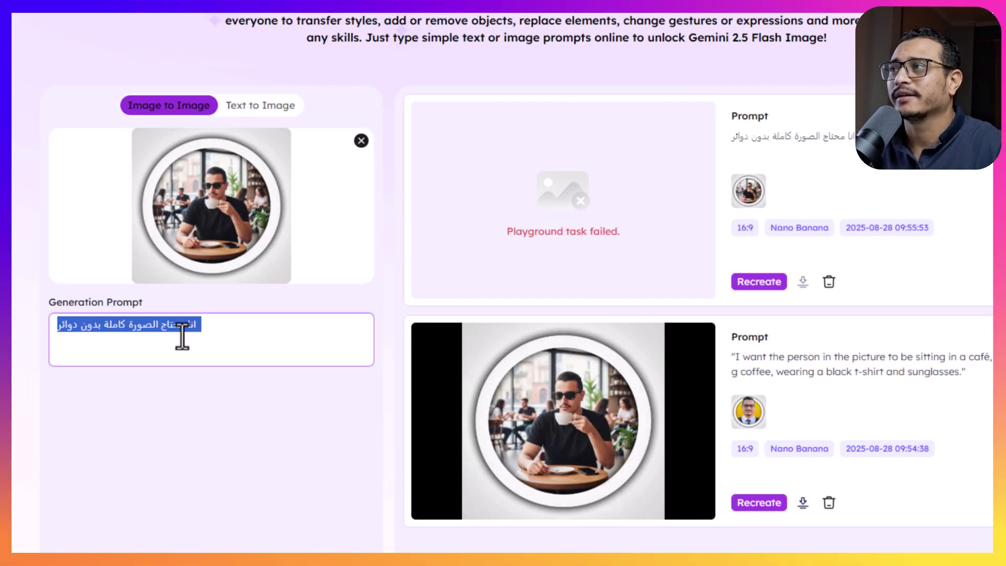
{"action": "right_click", "coordinate": [182, 335]}
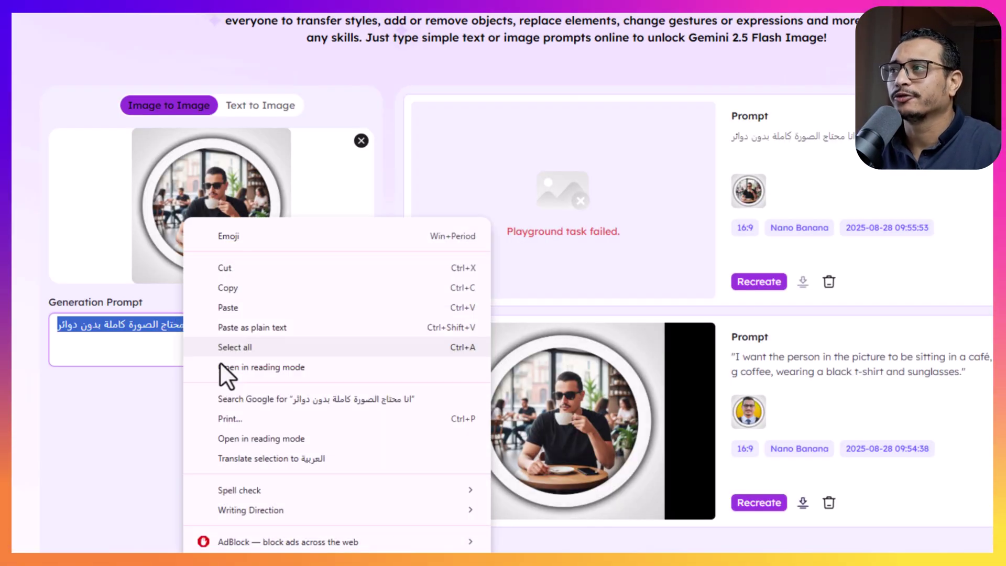
{"action": "left_click", "coordinate": [236, 308]}
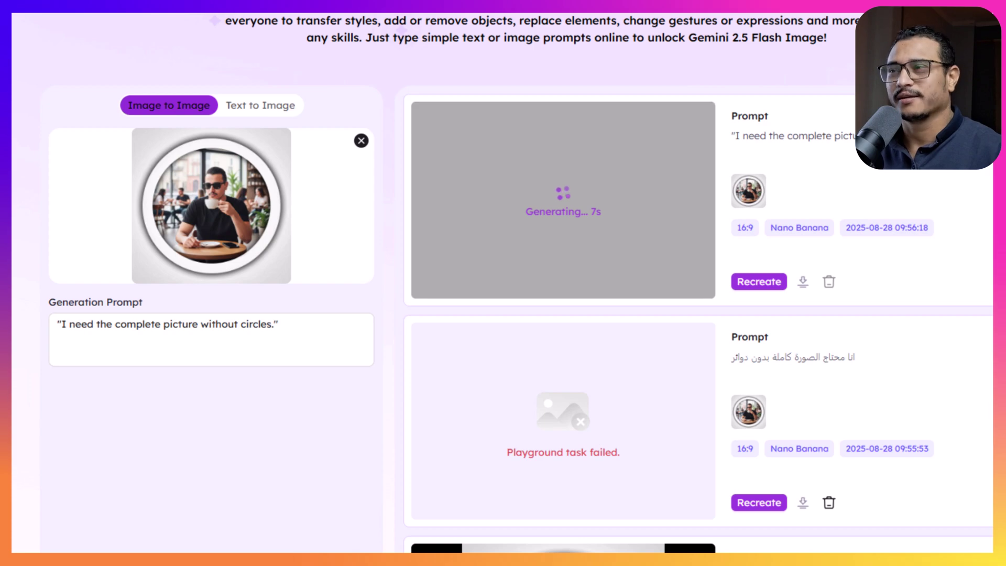
{"action": "mouse_move", "coordinate": [563, 200]}
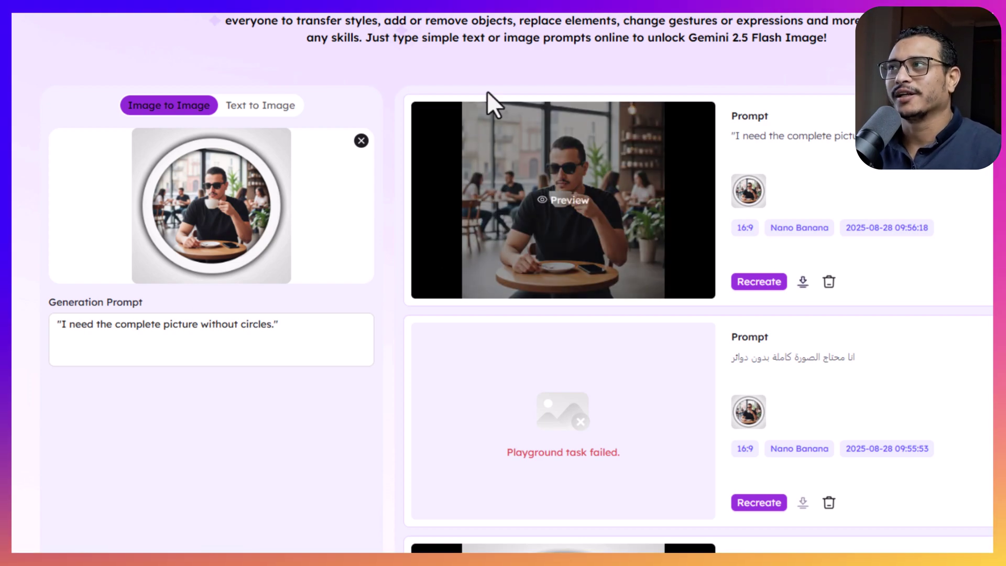
{"action": "left_click", "coordinate": [642, 219]}
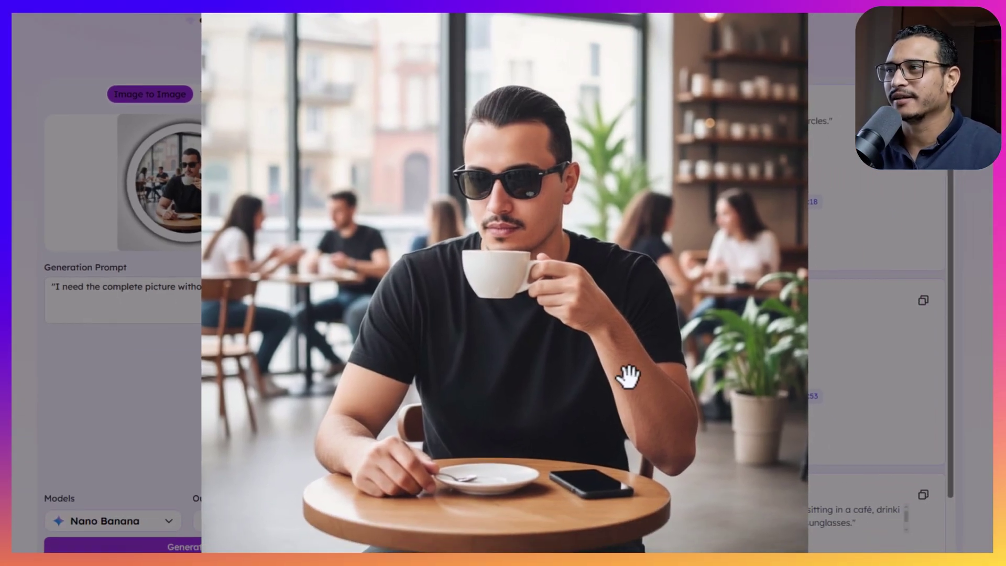
{"action": "key", "text": "Escape"}
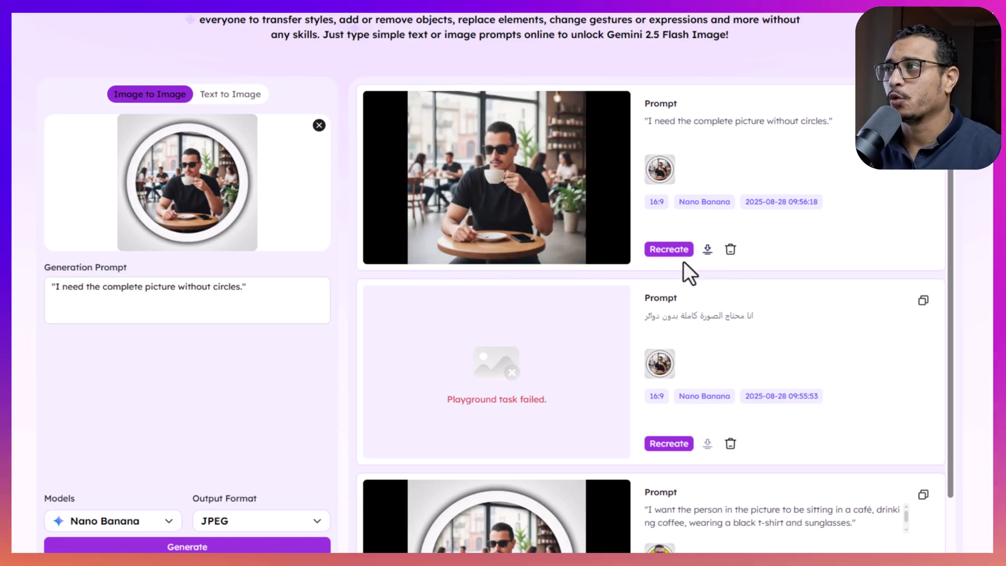
Make the full café photo the source and prompt 'remove the mobile'
{"action": "left_click", "coordinate": [233, 305]}
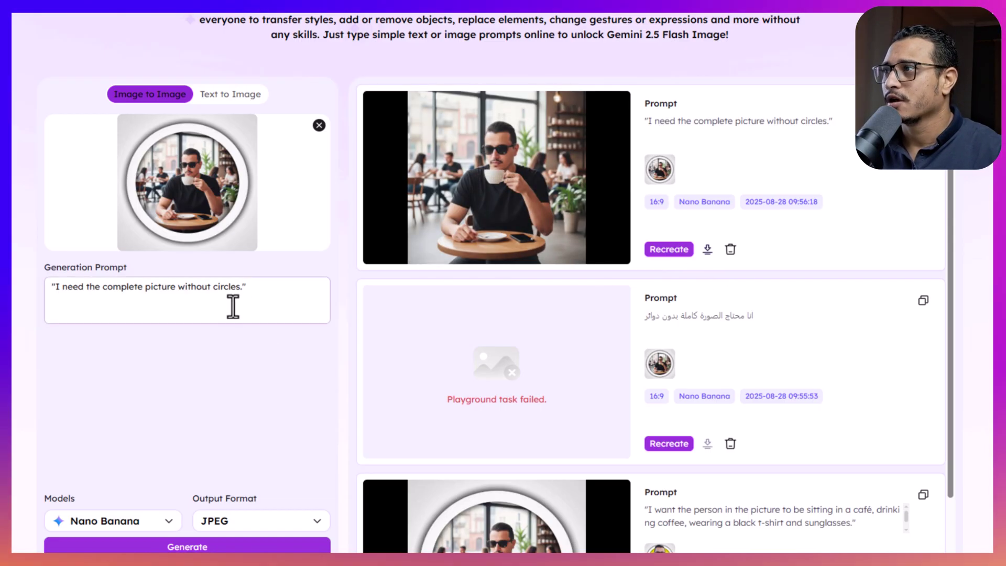
{"action": "left_click", "coordinate": [319, 125]}
{"action": "left_click", "coordinate": [199, 225]}
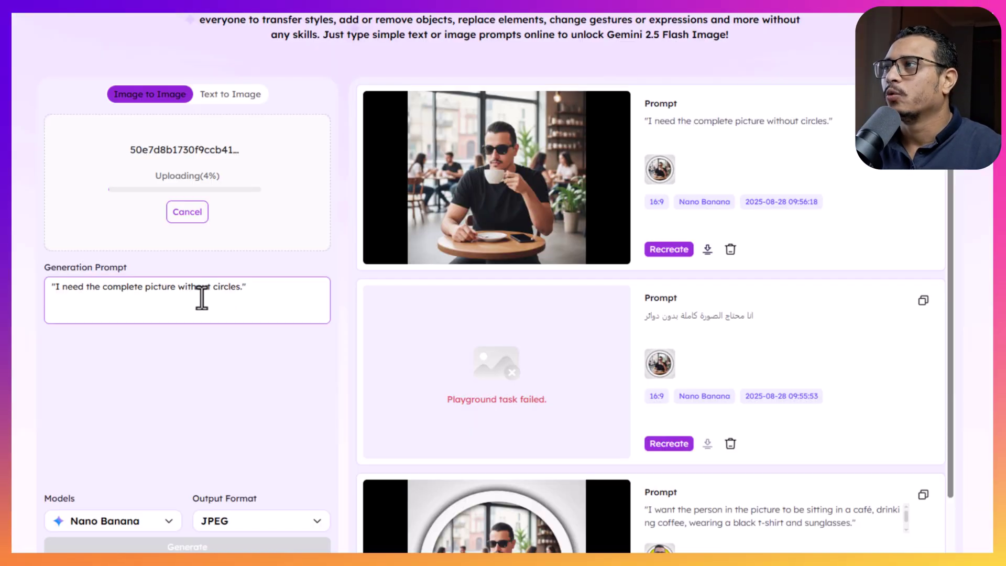
{"action": "triple_click", "coordinate": [208, 294]}
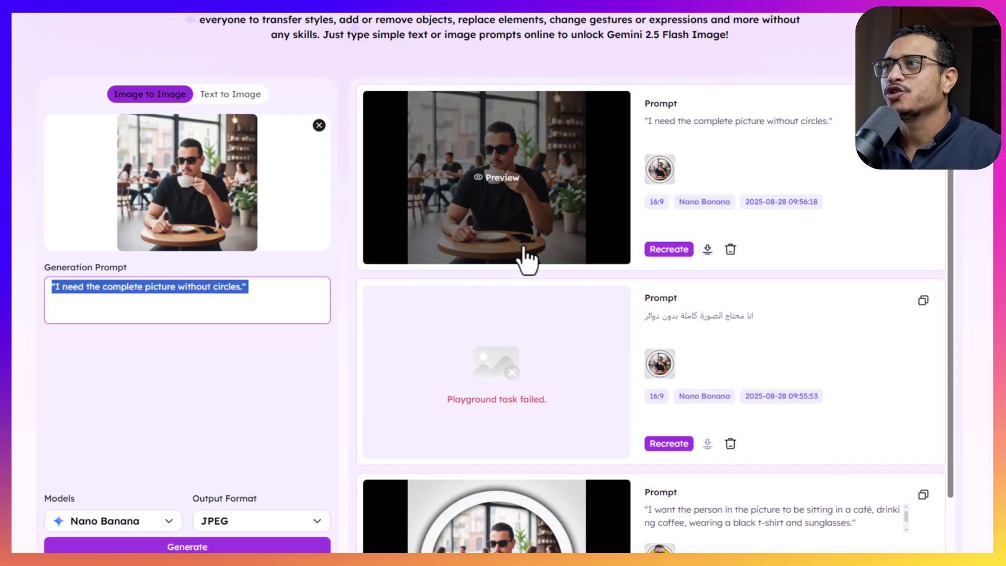
{"action": "type", "text": "remove the mobile and the people"}
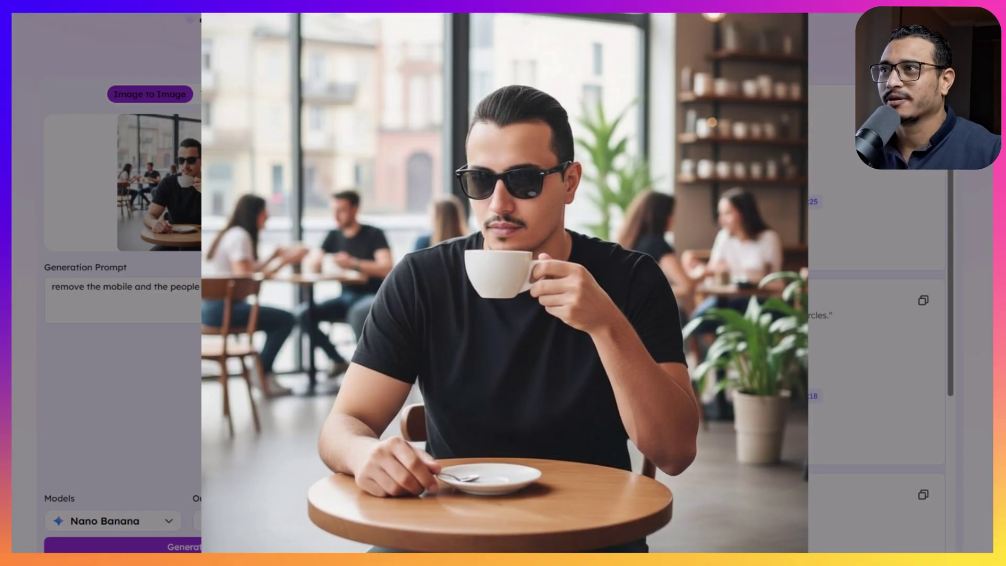
{"action": "left_click", "coordinate": [698, 310]}
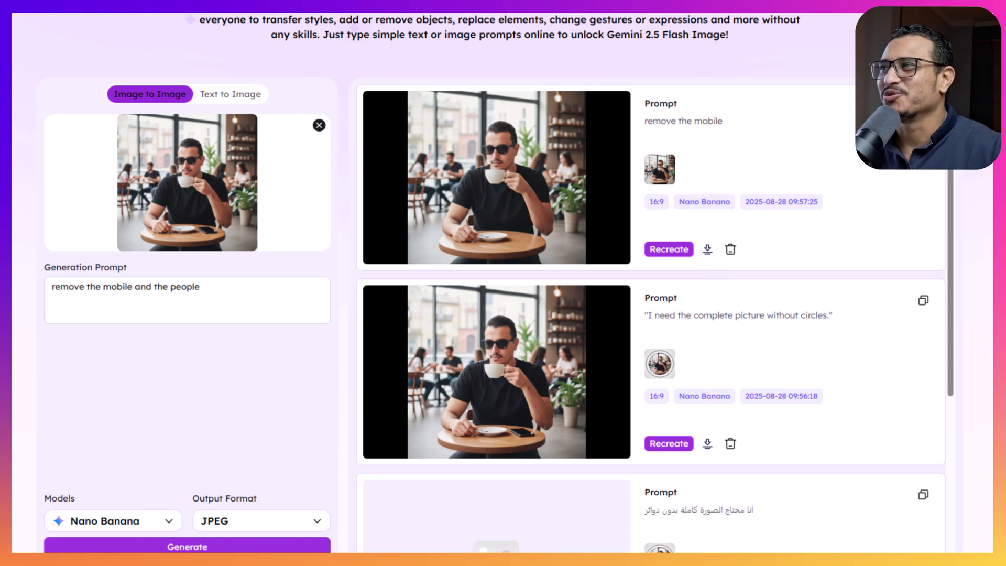
Generate the version with the phone and background people removed, then preview it
{"action": "left_click", "coordinate": [237, 297]}
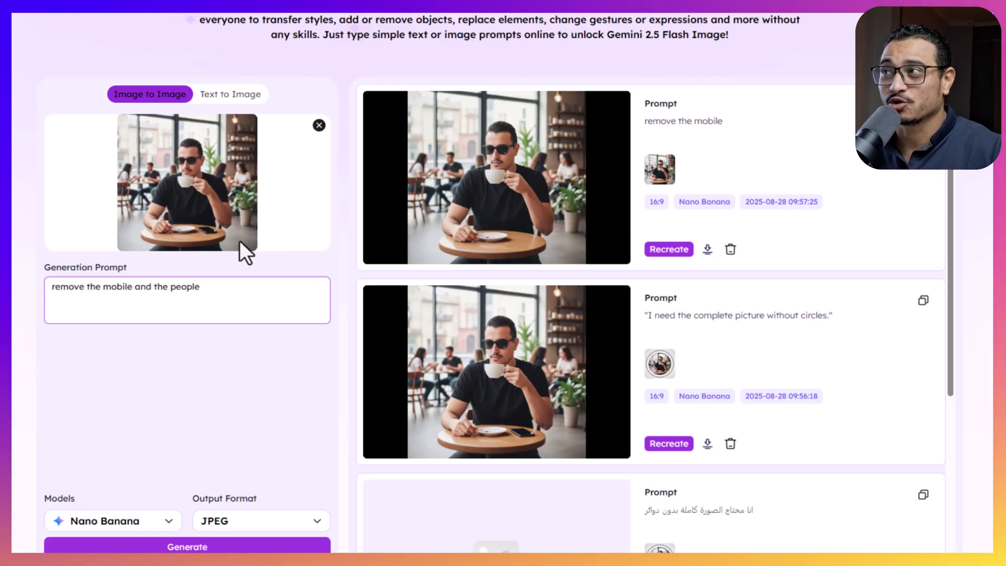
{"action": "left_click", "coordinate": [187, 545]}
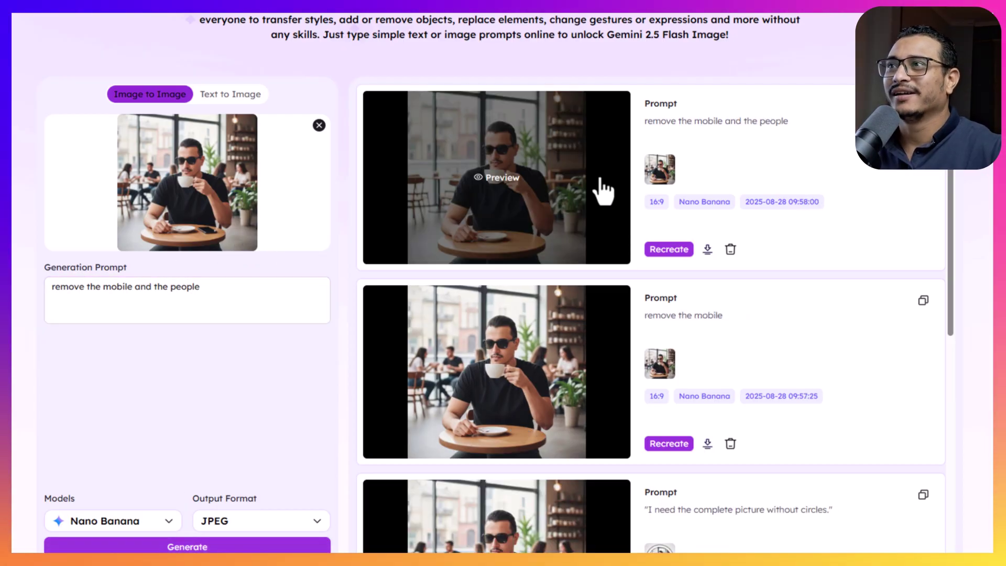
{"action": "left_click", "coordinate": [586, 184]}
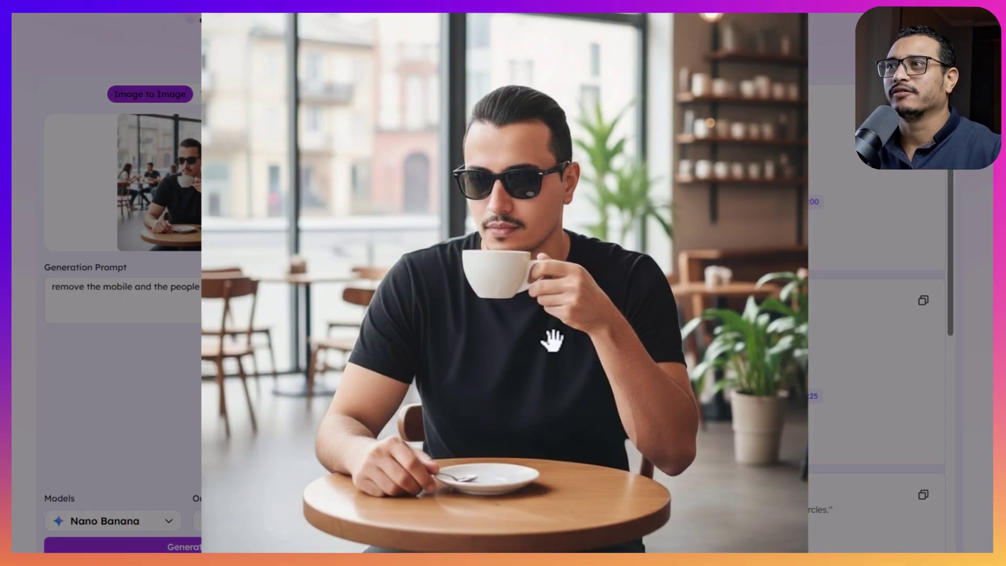
{"action": "key", "text": "Escape"}
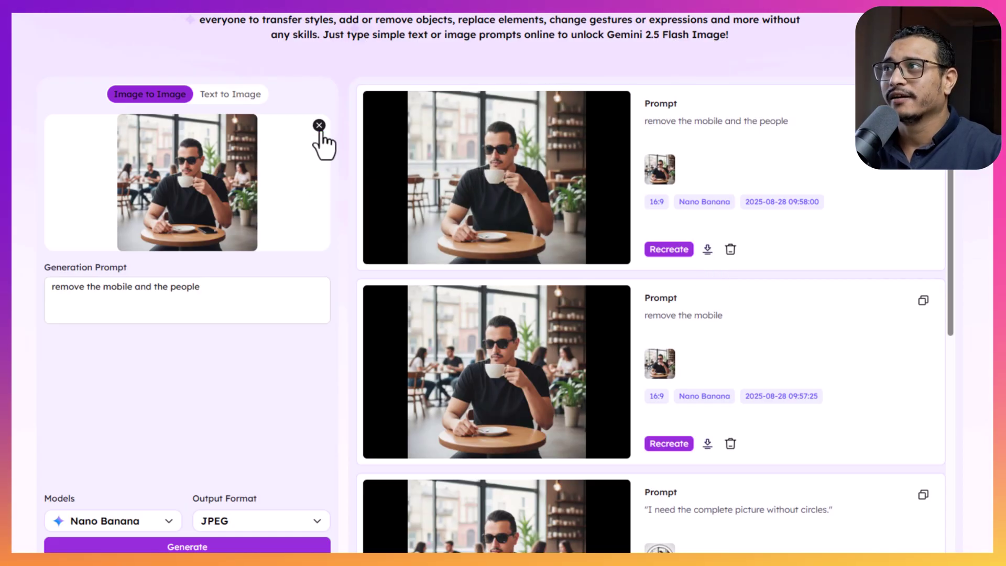
Generate results from the prompts 'red t shirt' and then 'Driving a Ferrari.'
{"action": "triple_click", "coordinate": [241, 321]}
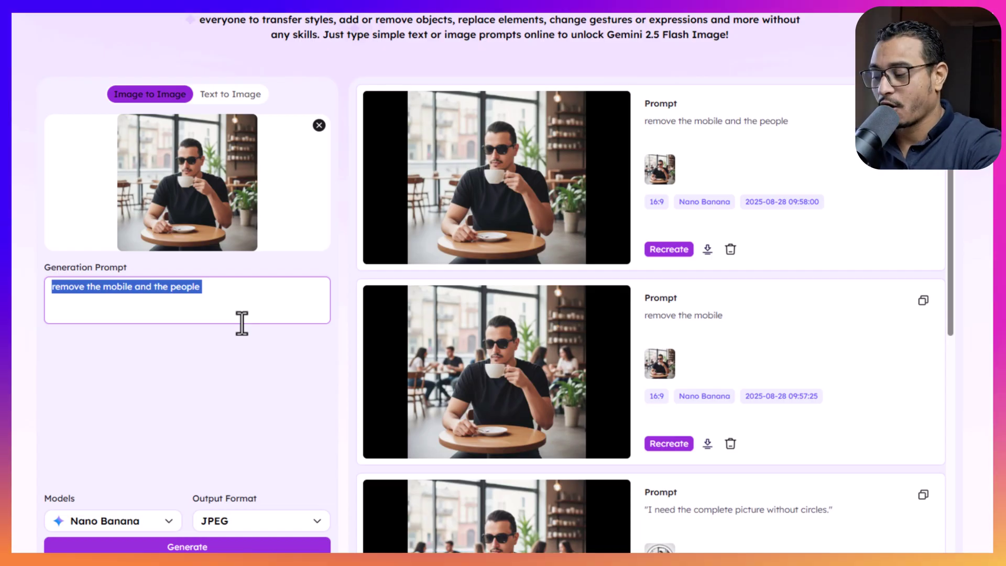
{"action": "type", "text": "redt shirt"}
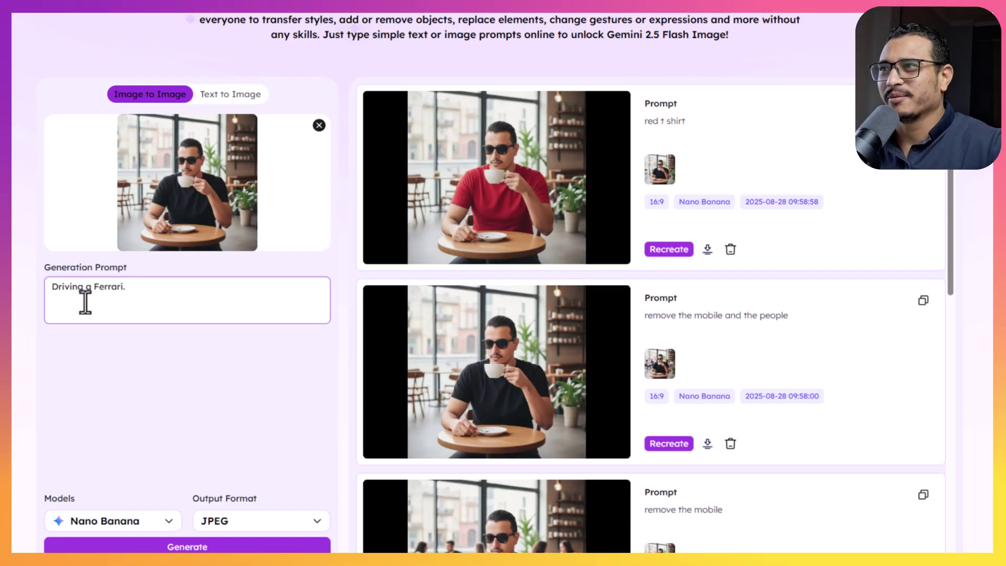
{"action": "left_click", "coordinate": [262, 545]}
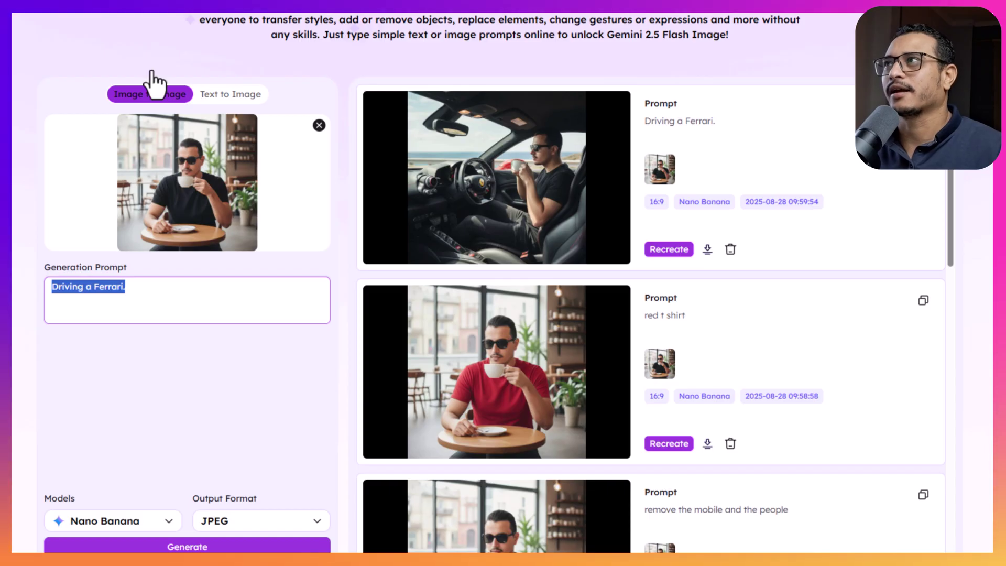
Generate from a detailed Ferrari prompt: driving from the left, hands on the wheel, no coffee
{"action": "right_click", "coordinate": [100, 295]}
{"action": "left_click", "coordinate": [146, 289]}
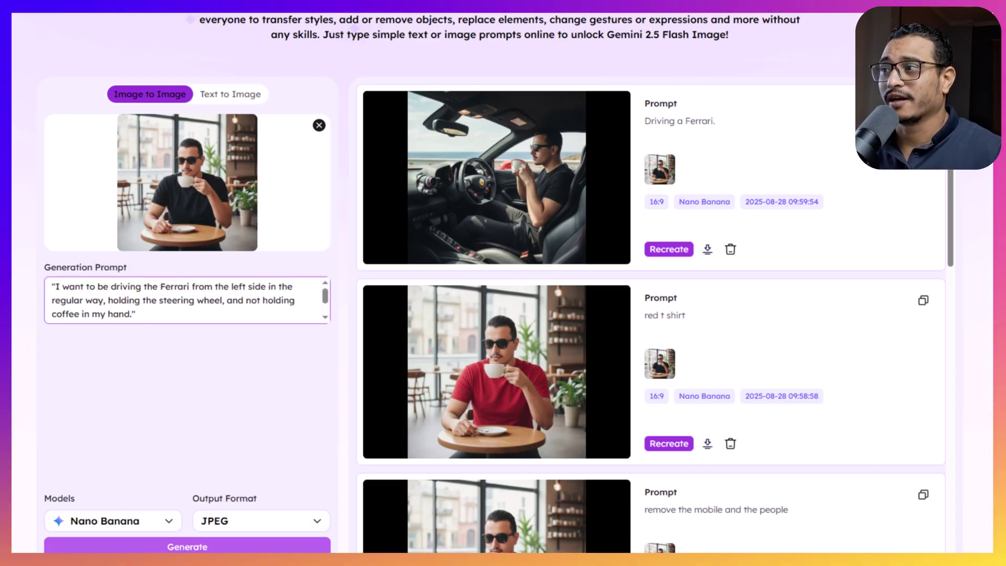
{"action": "left_click", "coordinate": [131, 545]}
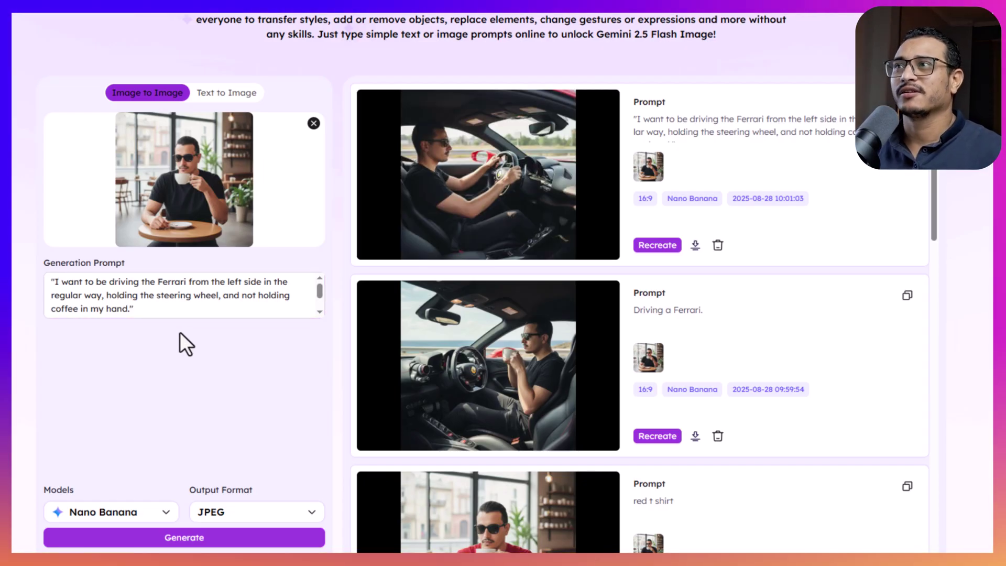
{"action": "left_click", "coordinate": [579, 215]}
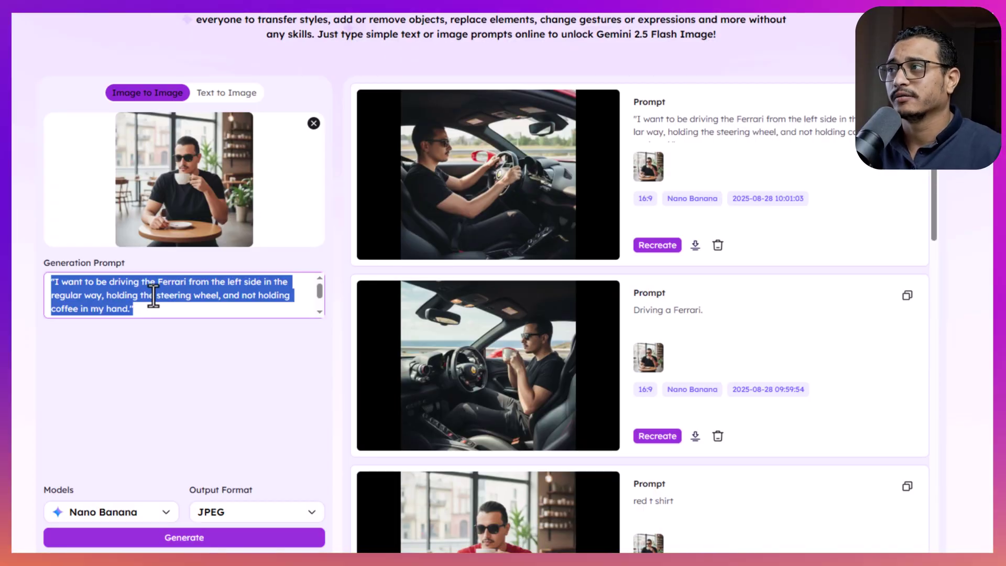
Replace the Ferrari prompt with 'I want him to be a mechanic.' and generate the result
{"action": "right_click", "coordinate": [153, 296]}
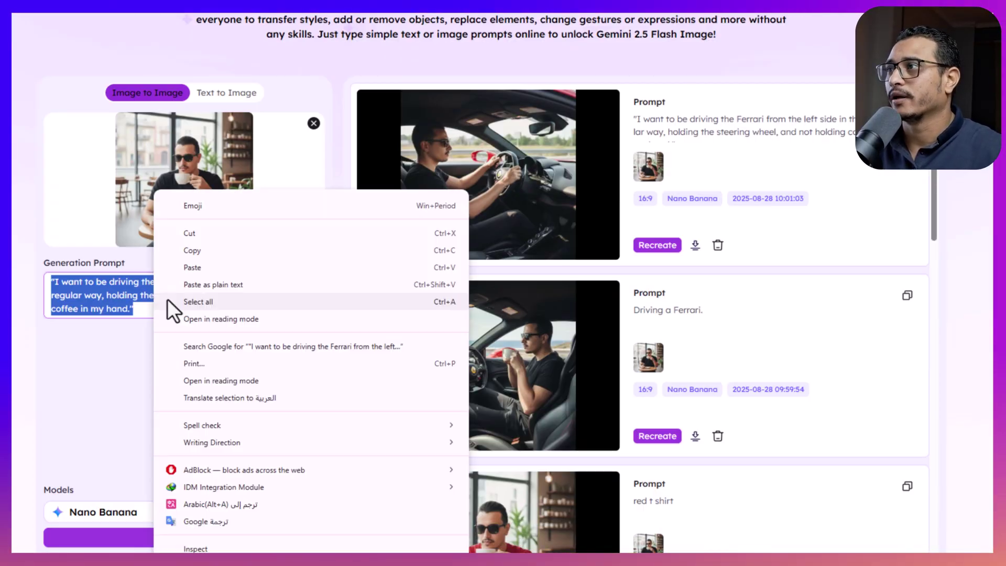
{"action": "left_click", "coordinate": [194, 278]}
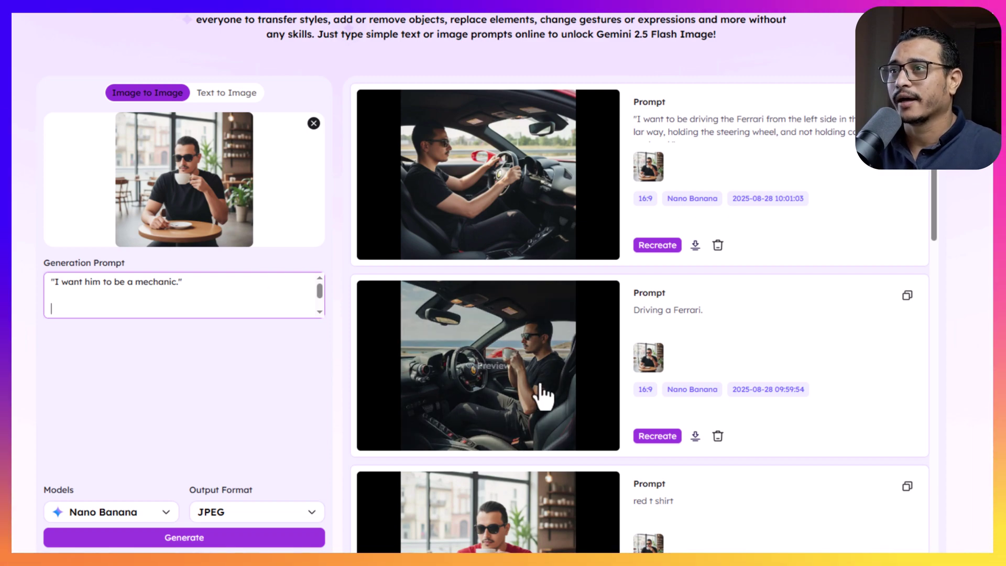
{"action": "left_click", "coordinate": [192, 540]}
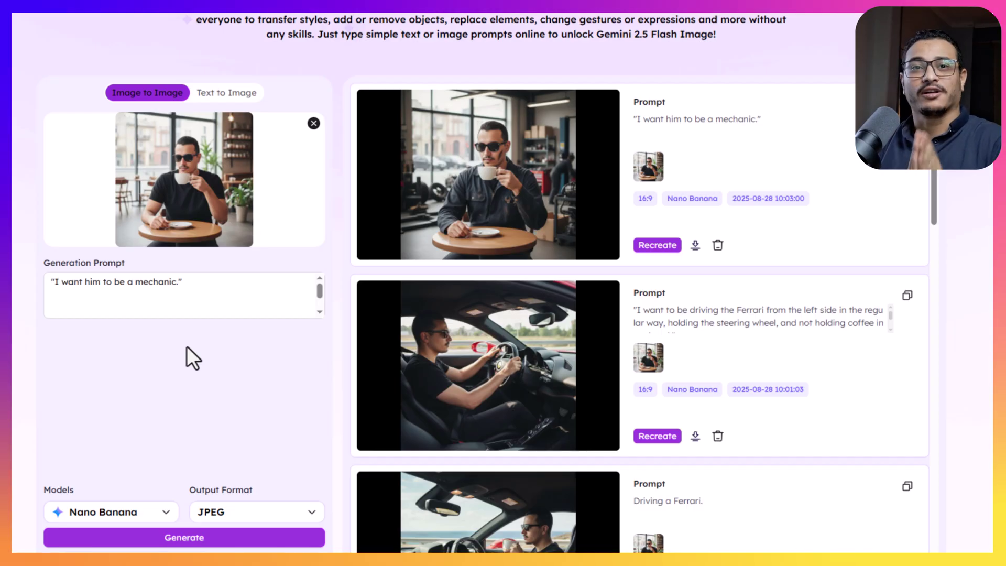
Replace the short mechanic prompt with the longer prompt about him fixing a Mercedes
{"action": "triple_click", "coordinate": [145, 283]}
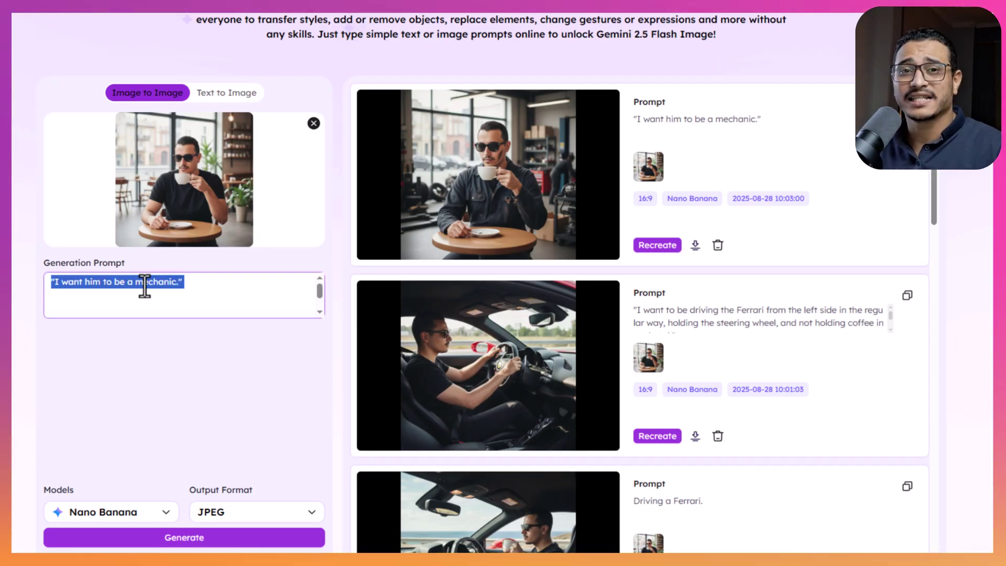
{"action": "right_click", "coordinate": [145, 283]}
{"action": "left_click", "coordinate": [187, 272]}
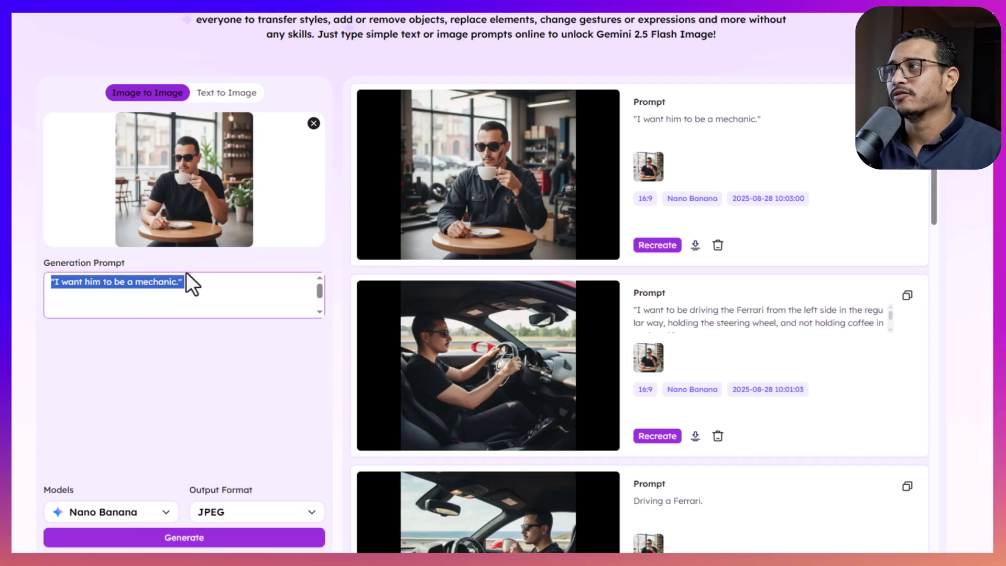
{"action": "key", "text": "ctrl+v"}
Generate the Mercedes mechanic image with GPT-4o and preview the Nano Banana overalls result
{"action": "left_click", "coordinate": [180, 535]}
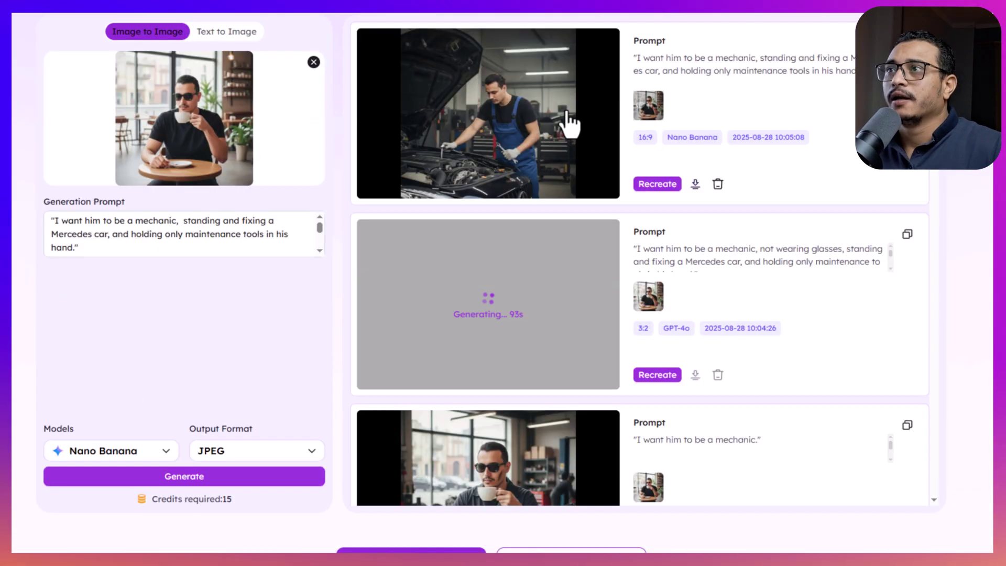
{"action": "left_click", "coordinate": [568, 124]}
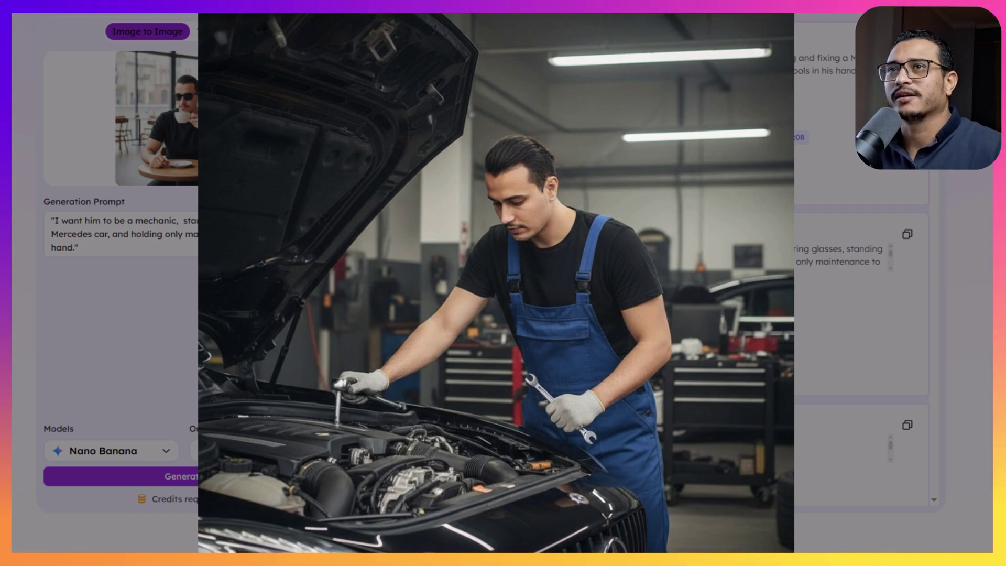
{"action": "key", "text": "Escape"}
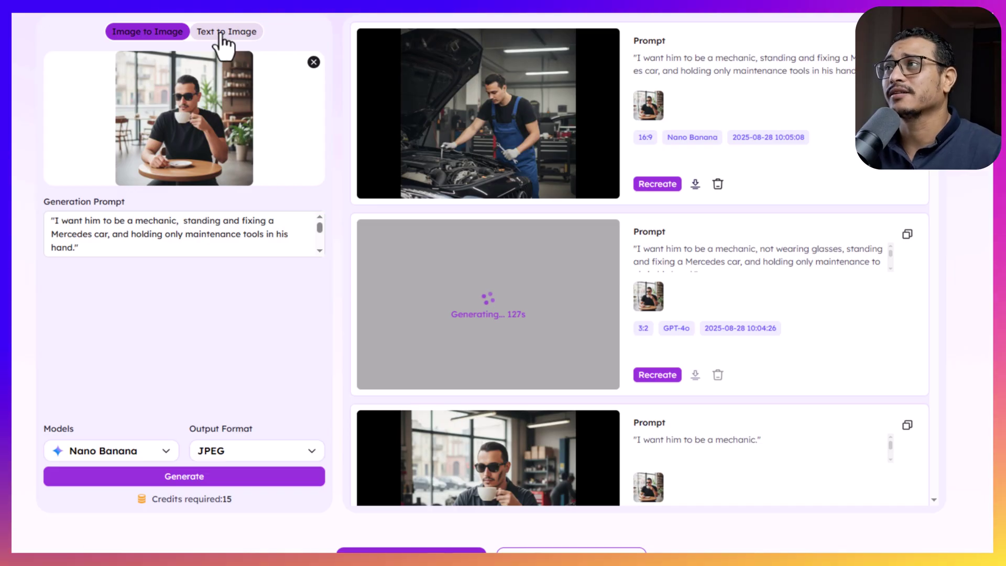
Switch to Text to Image, clear the mechanic prompt, and paste the Toto turtle scene prompt
{"action": "left_click", "coordinate": [223, 45]}
{"action": "key", "text": "ctrl+a"}
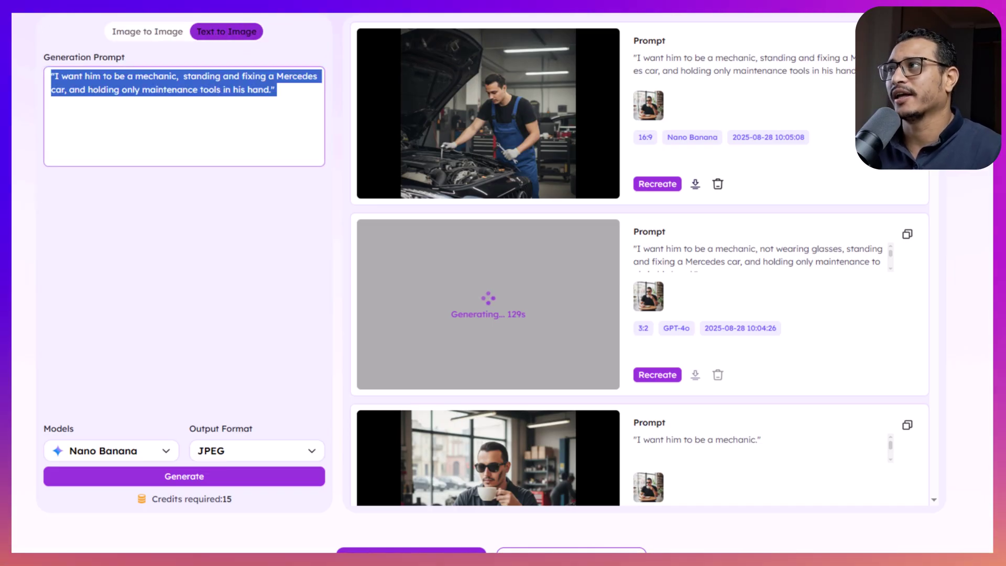
{"action": "key", "text": "BackSpace"}
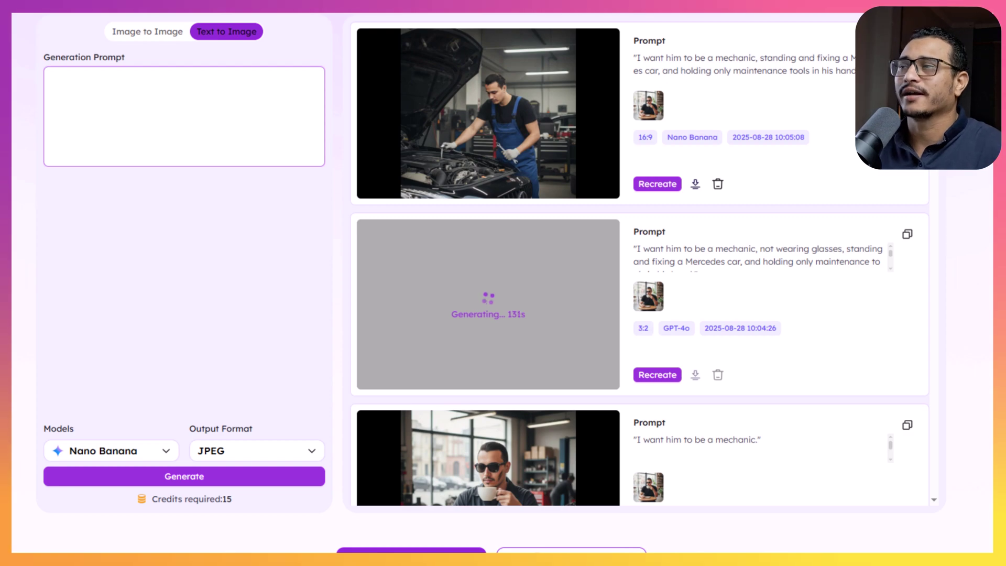
{"action": "scroll", "coordinate": [100, 225], "scroll_direction": "up", "scroll_amount": 3}
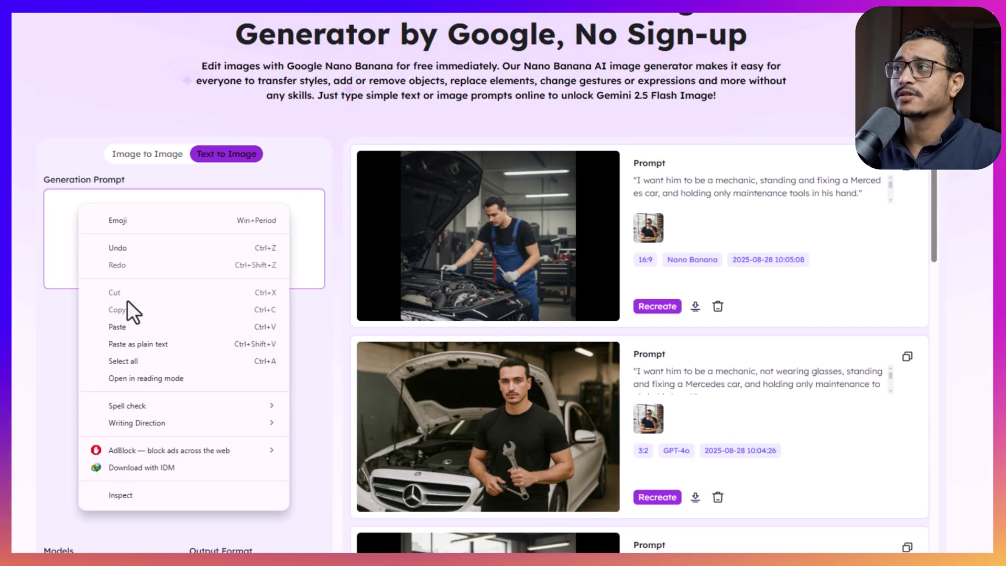
{"action": "left_click", "coordinate": [134, 323]}
{"action": "scroll", "coordinate": [133, 284], "scroll_direction": "up", "scroll_amount": 3}
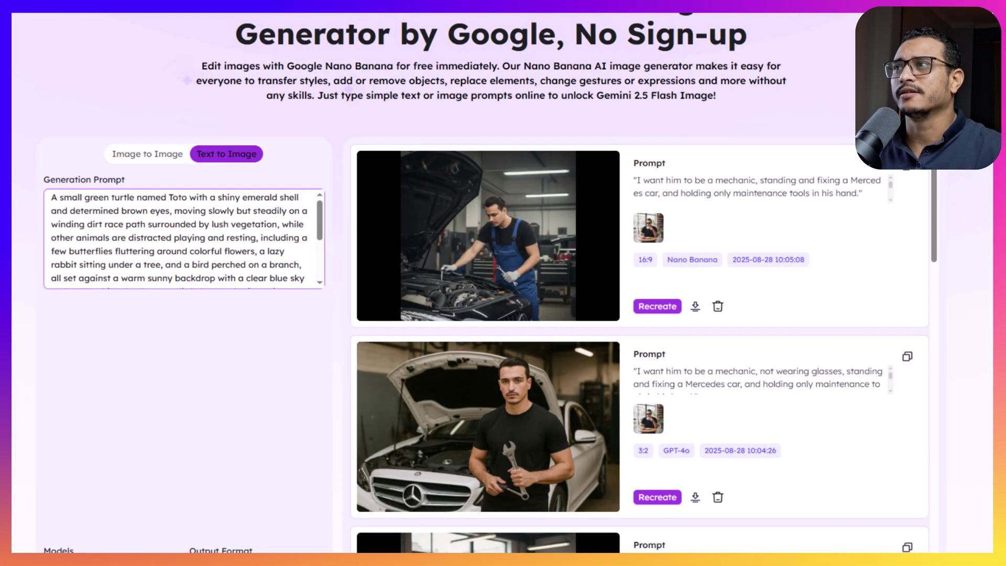
{"action": "scroll", "coordinate": [472, 283], "scroll_direction": "down", "scroll_amount": 3}
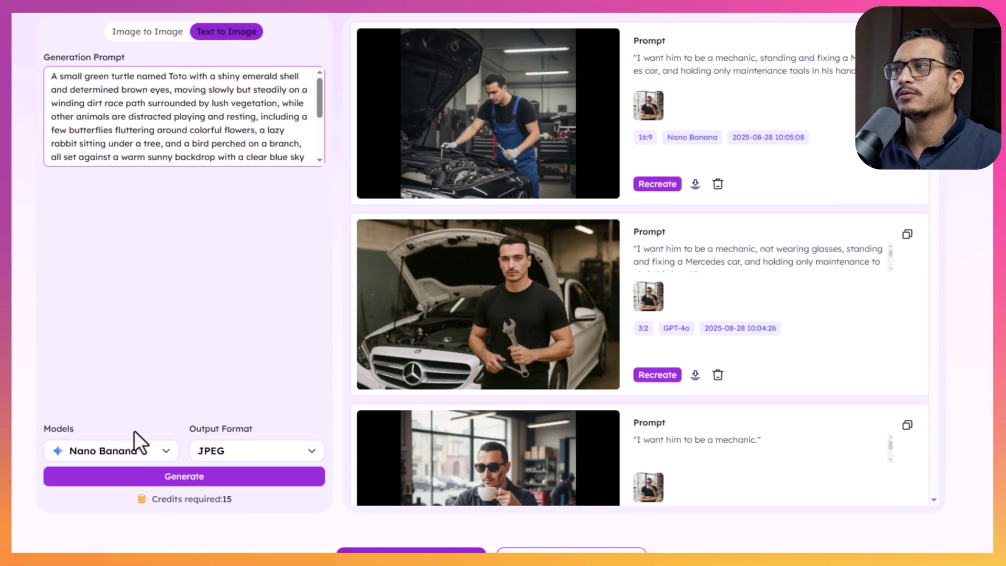
Keep Nano Banana as the model and inspect the generated Toto turtle image
{"action": "left_click", "coordinate": [141, 446]}
{"action": "left_click", "coordinate": [220, 478]}
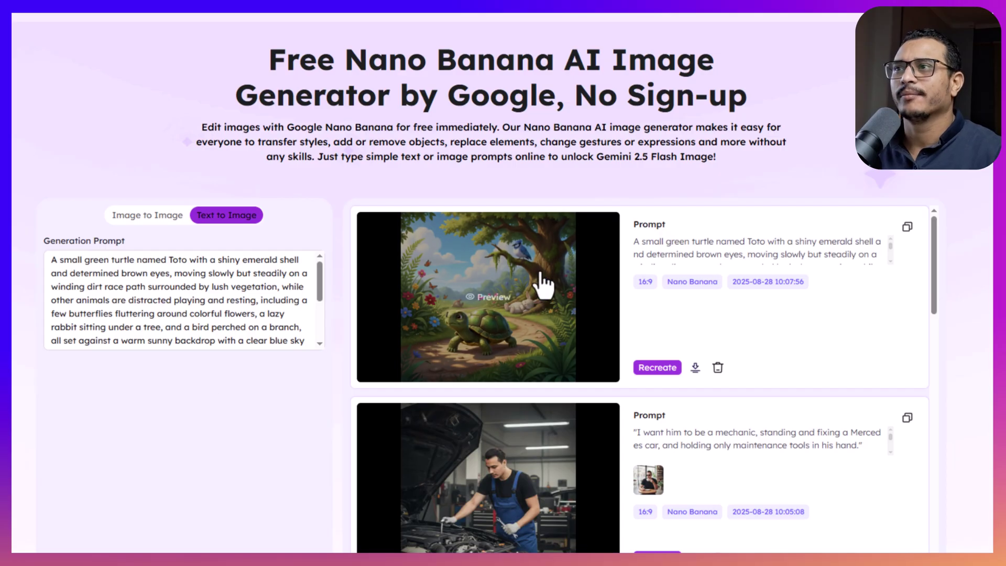
{"action": "left_click", "coordinate": [516, 293]}
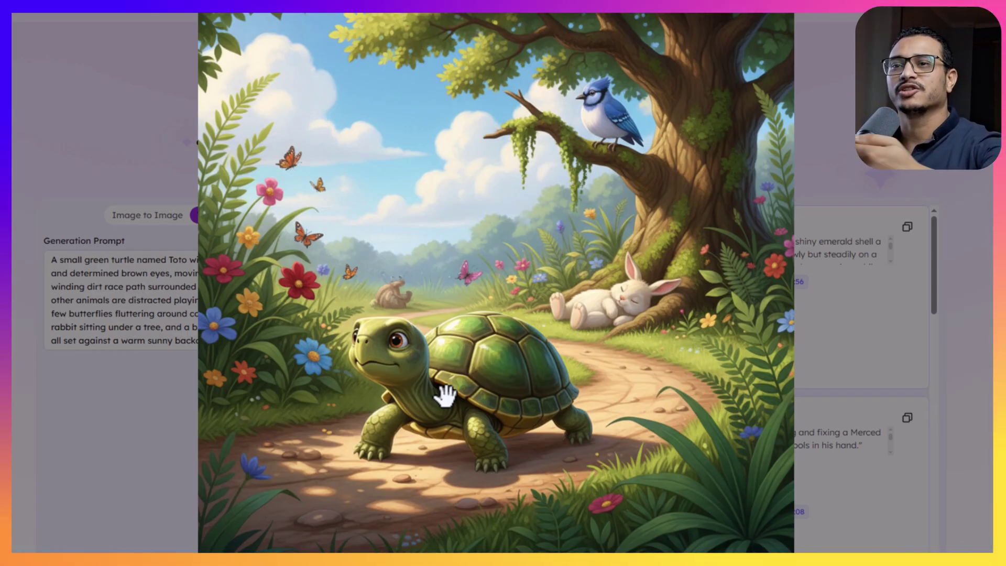
{"action": "left_click", "coordinate": [264, 307]}
Replace the turtle prompt with the pigeon carrying green apples over a village pond, and generate it
{"action": "key", "text": "ctrl+a"}
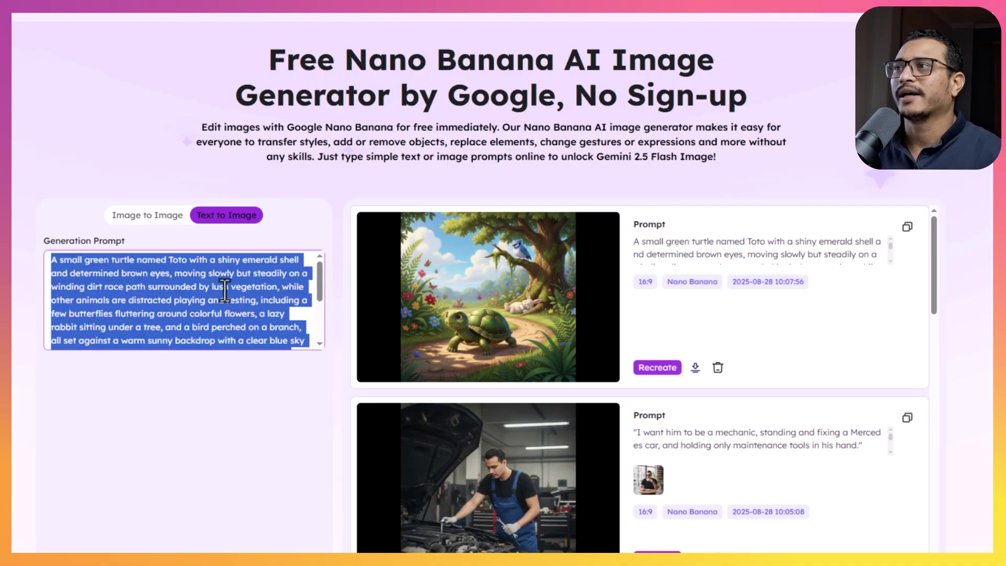
{"action": "right_click", "coordinate": [257, 304]}
{"action": "left_click", "coordinate": [277, 258]}
{"action": "scroll", "coordinate": [157, 419], "scroll_direction": "down", "scroll_amount": 3}
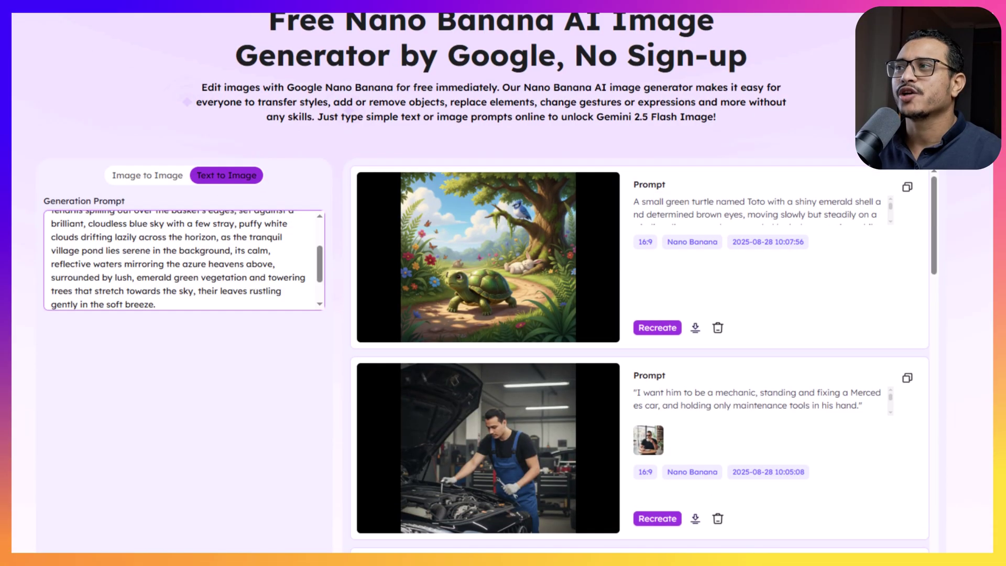
{"action": "left_click", "coordinate": [184, 537]}
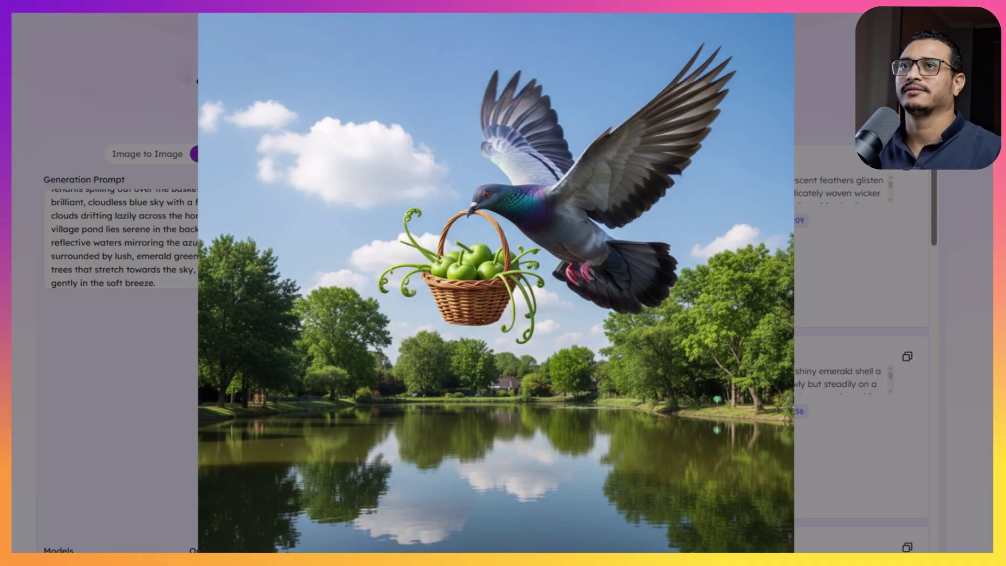
{"action": "left_click", "coordinate": [676, 422]}
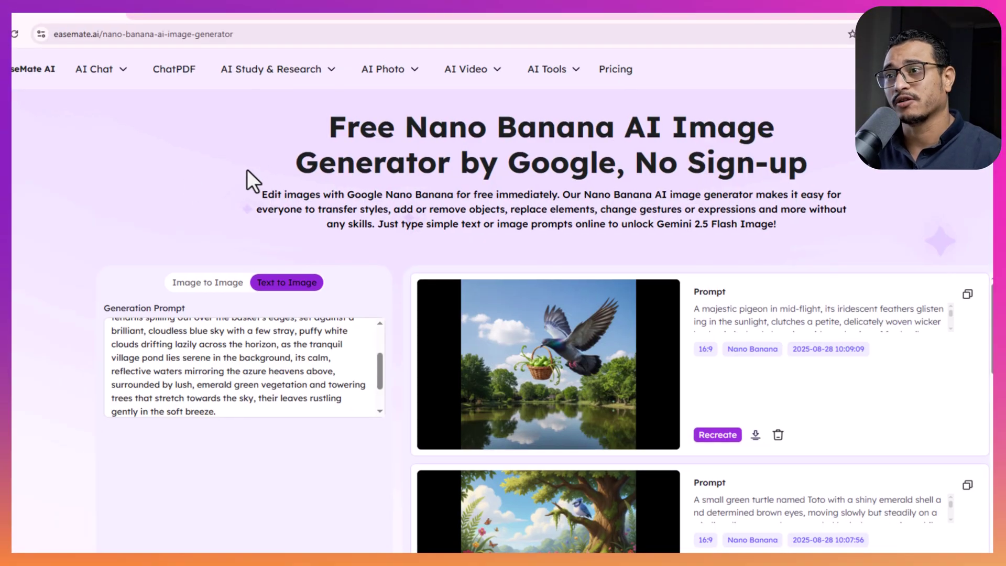
Browse the pricing page's Basic ($0), Lite ($8.9) and Pro ($19.9) monthly plans
{"action": "left_click", "coordinate": [349, 11]}
{"action": "scroll", "coordinate": [190, 162], "scroll_direction": "up", "scroll_amount": 1}
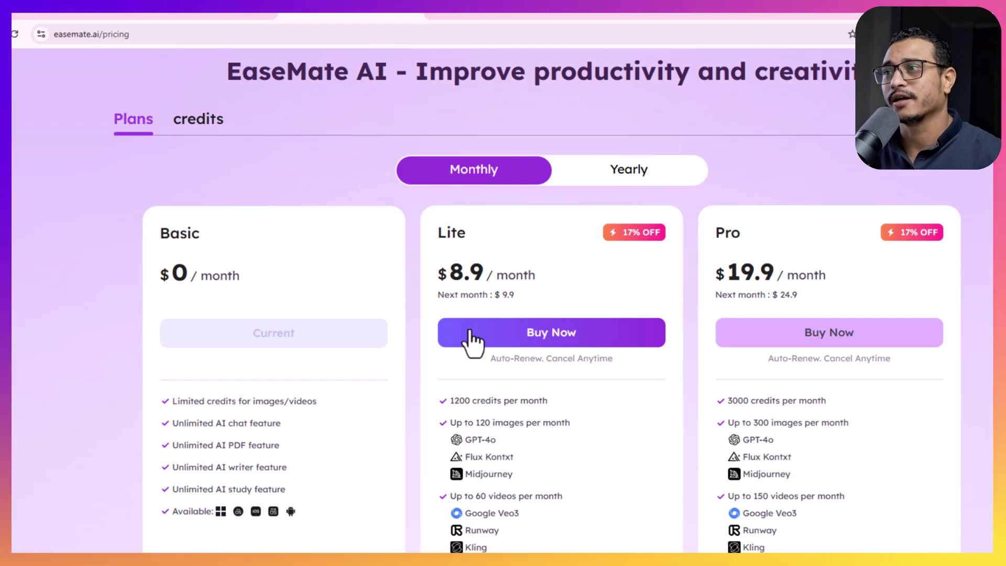
{"action": "scroll", "coordinate": [493, 445], "scroll_direction": "down", "scroll_amount": 1}
{"action": "scroll", "coordinate": [490, 367], "scroll_direction": "down", "scroll_amount": 2}
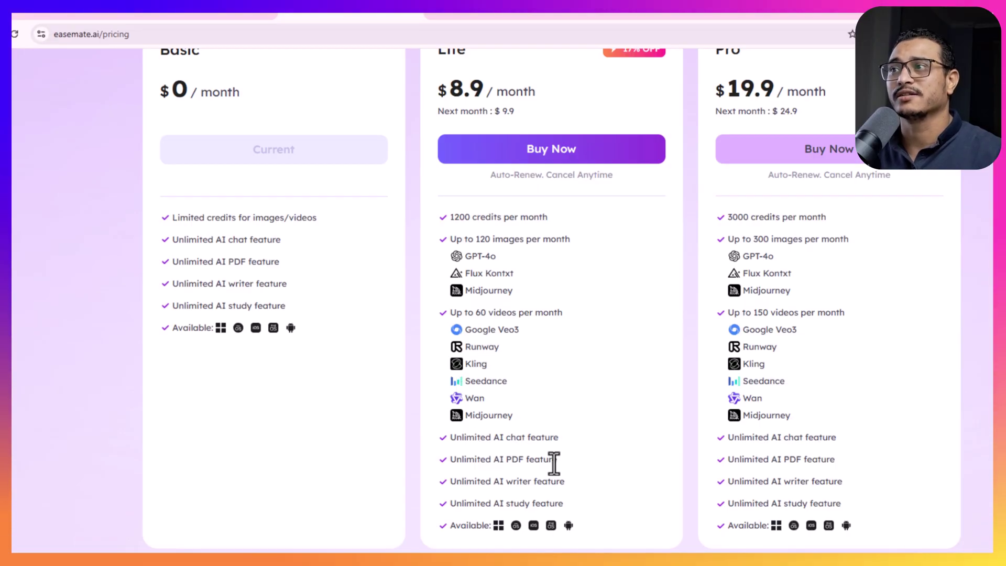
{"action": "scroll", "coordinate": [506, 485], "scroll_direction": "up", "scroll_amount": 1}
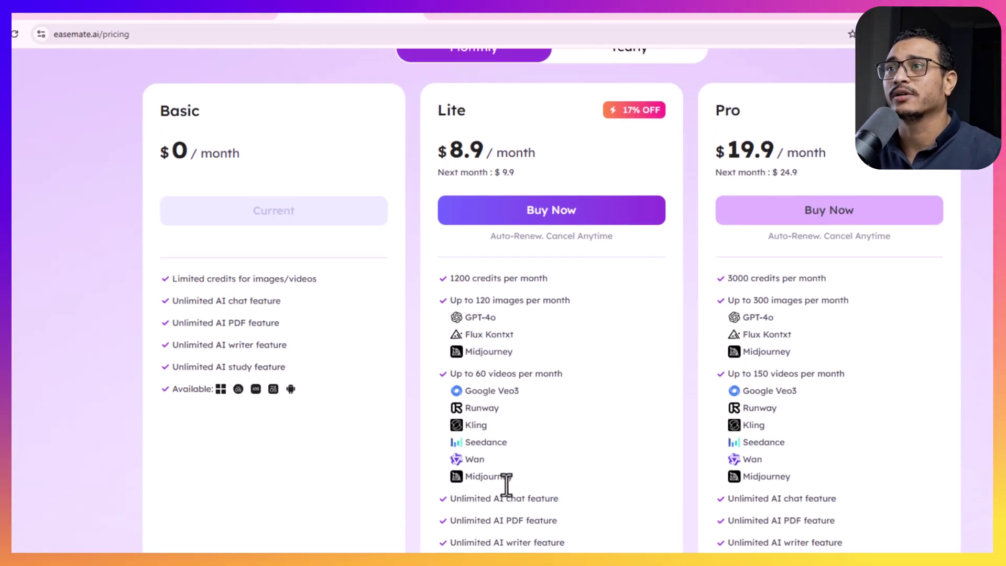
{"action": "scroll", "coordinate": [507, 486], "scroll_direction": "up", "scroll_amount": 2}
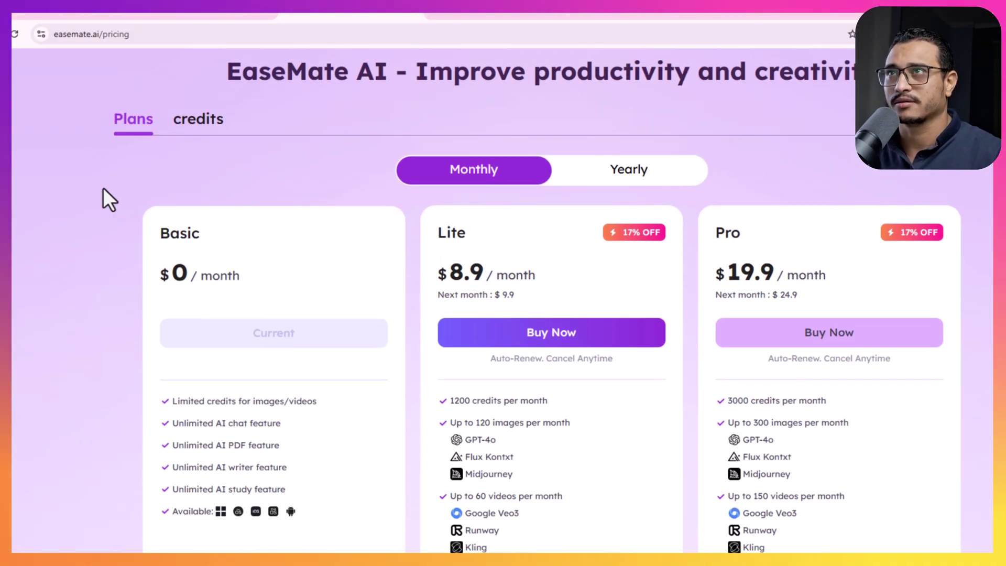